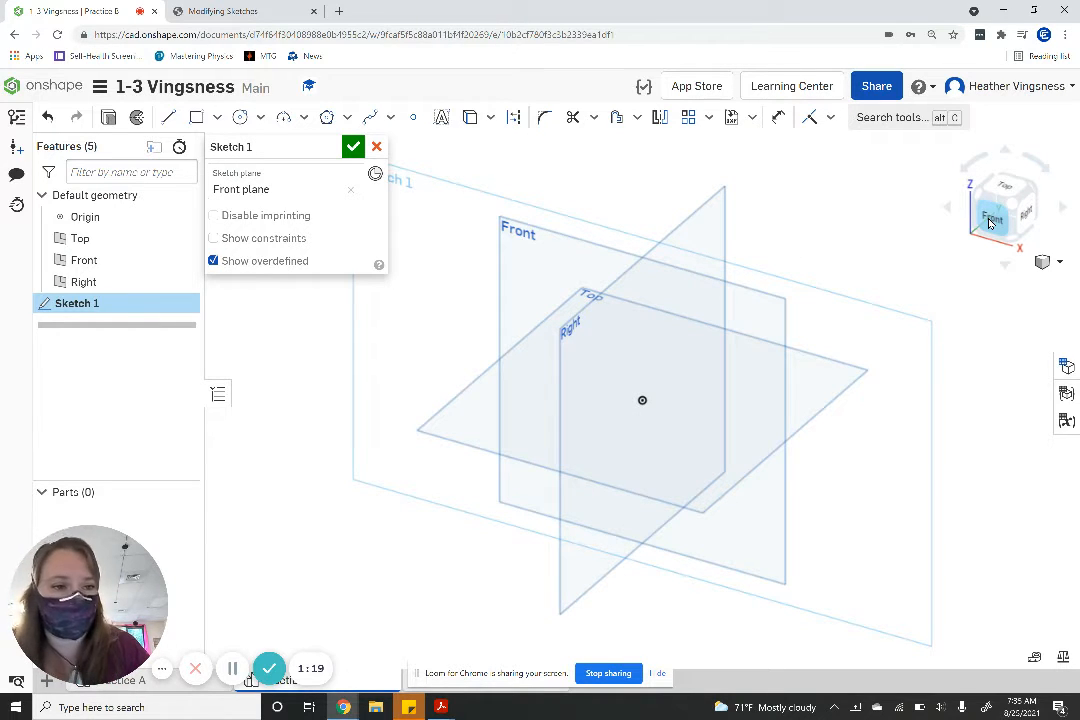
- Face the Front plane and sketch a circle centred on the origin with a diameter of 15 in
right_click(989, 223)
left_click(989, 223)
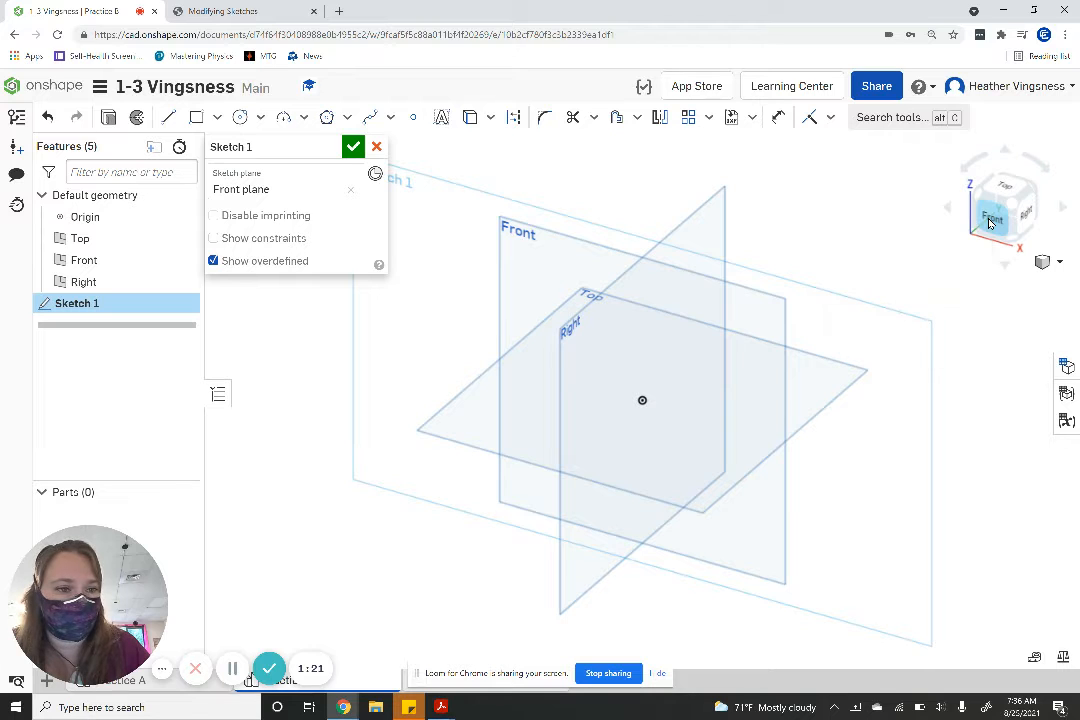
left_click(989, 223)
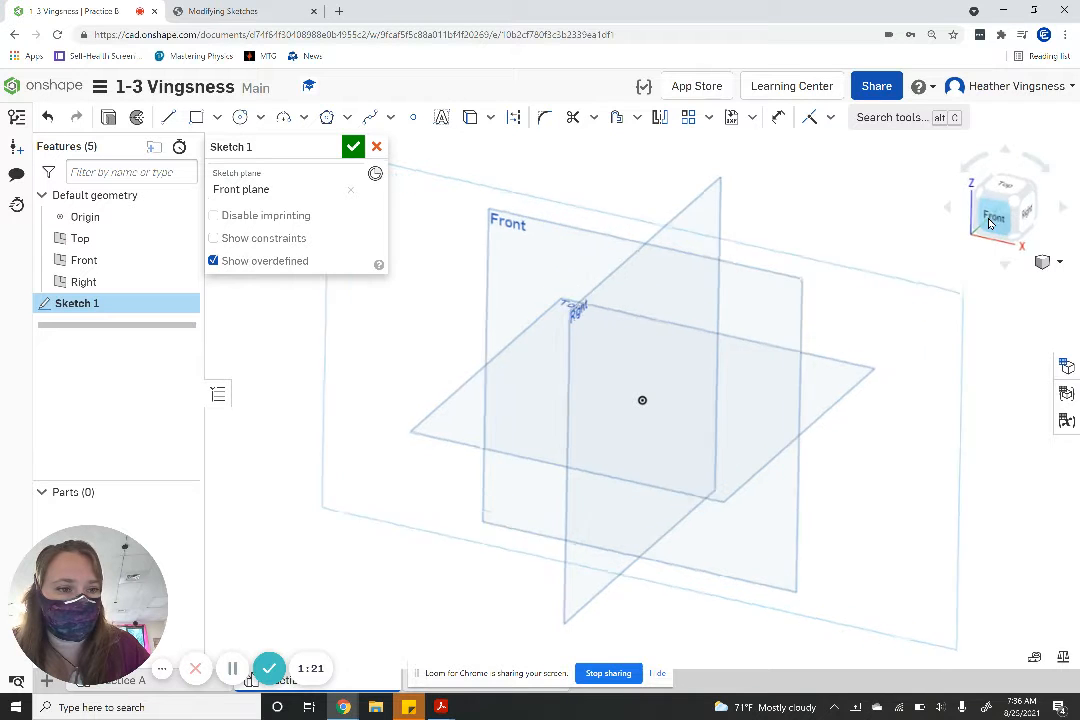
left_click(240, 120)
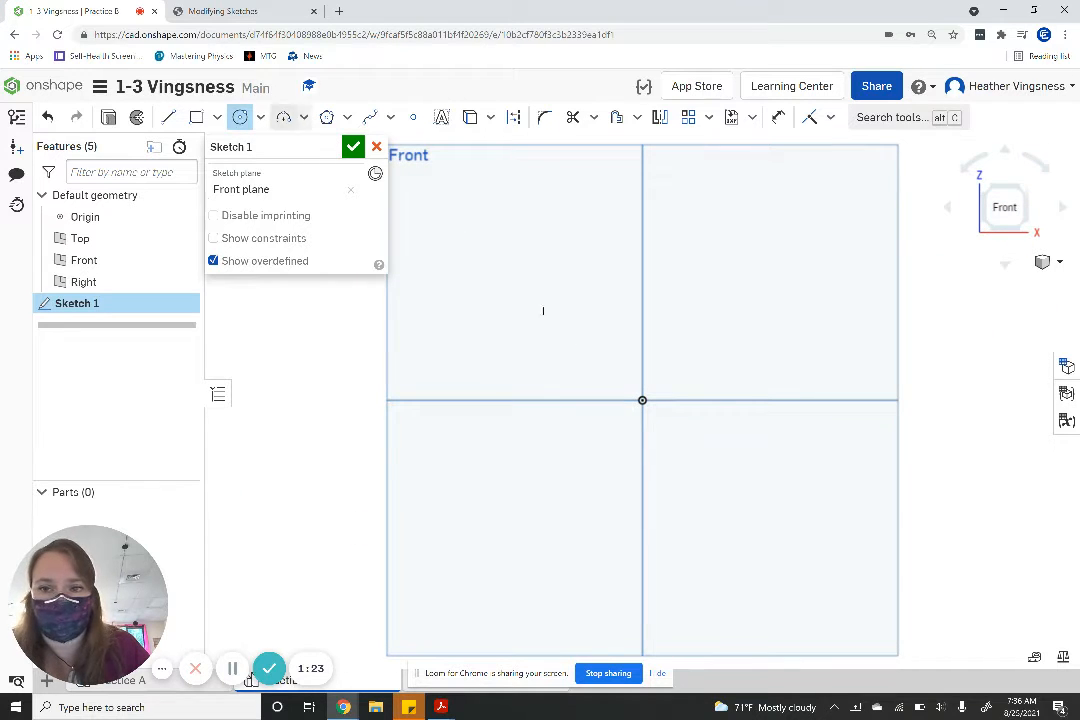
left_click(642, 400)
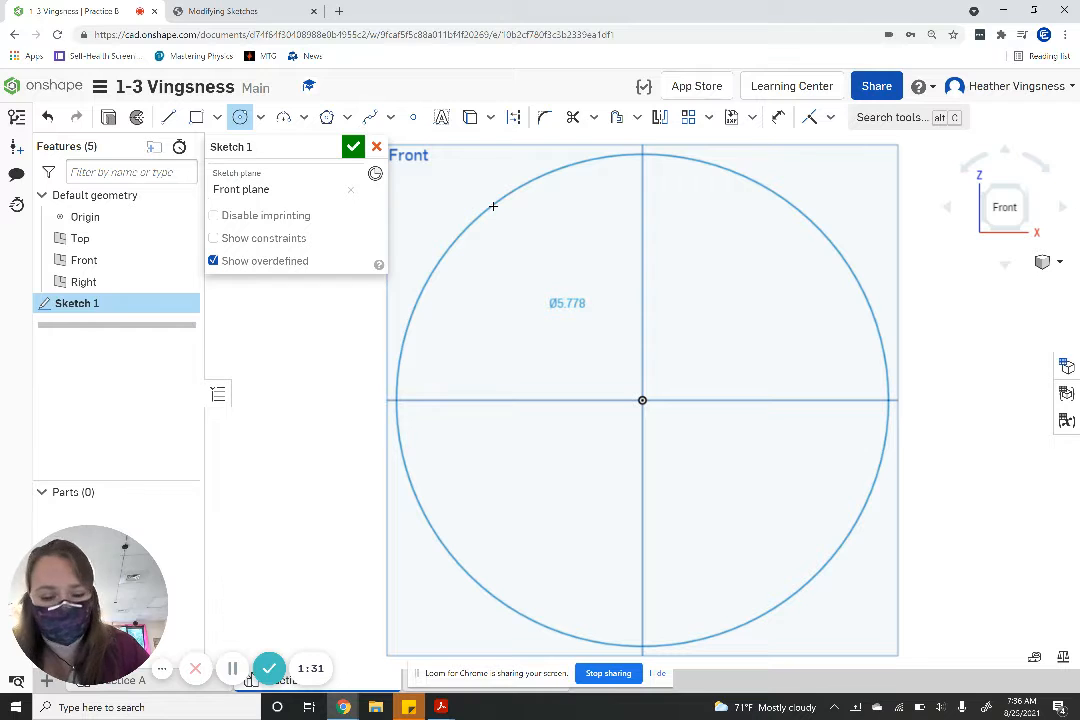
left_click(493, 206)
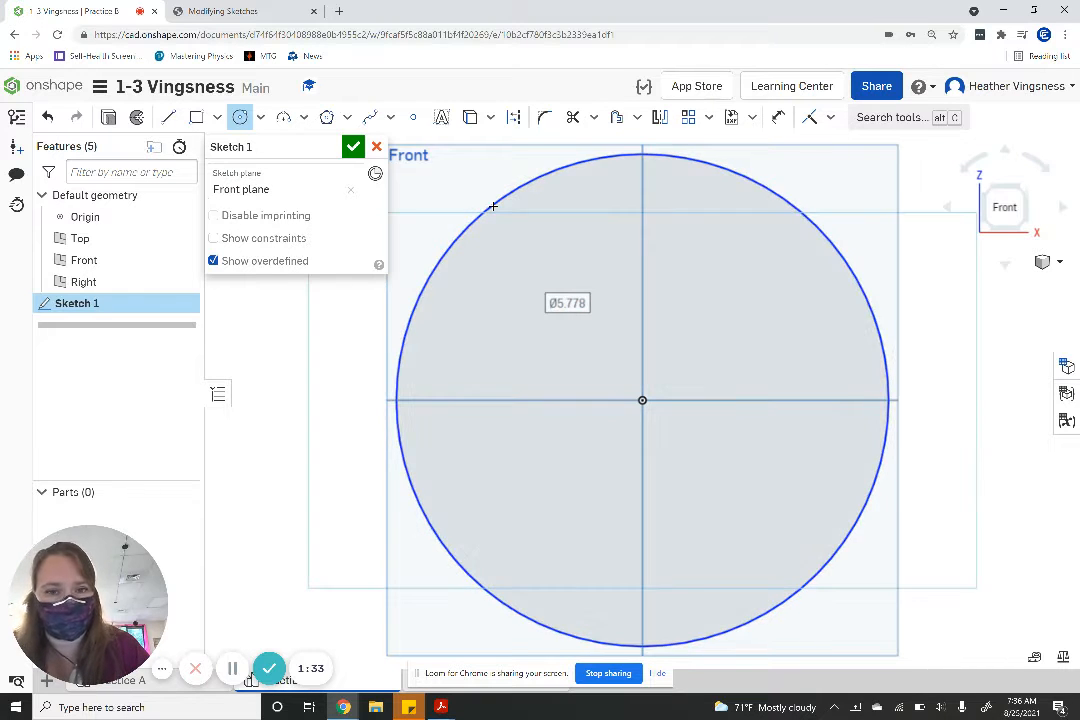
type("1")
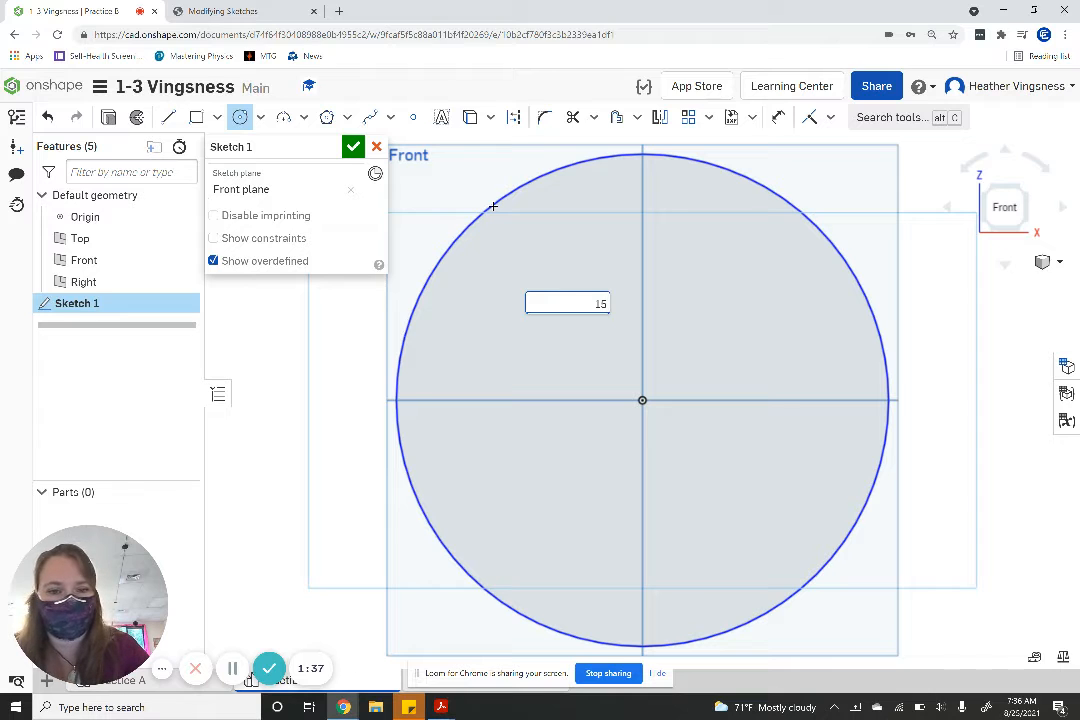
type("5")
key("Return")
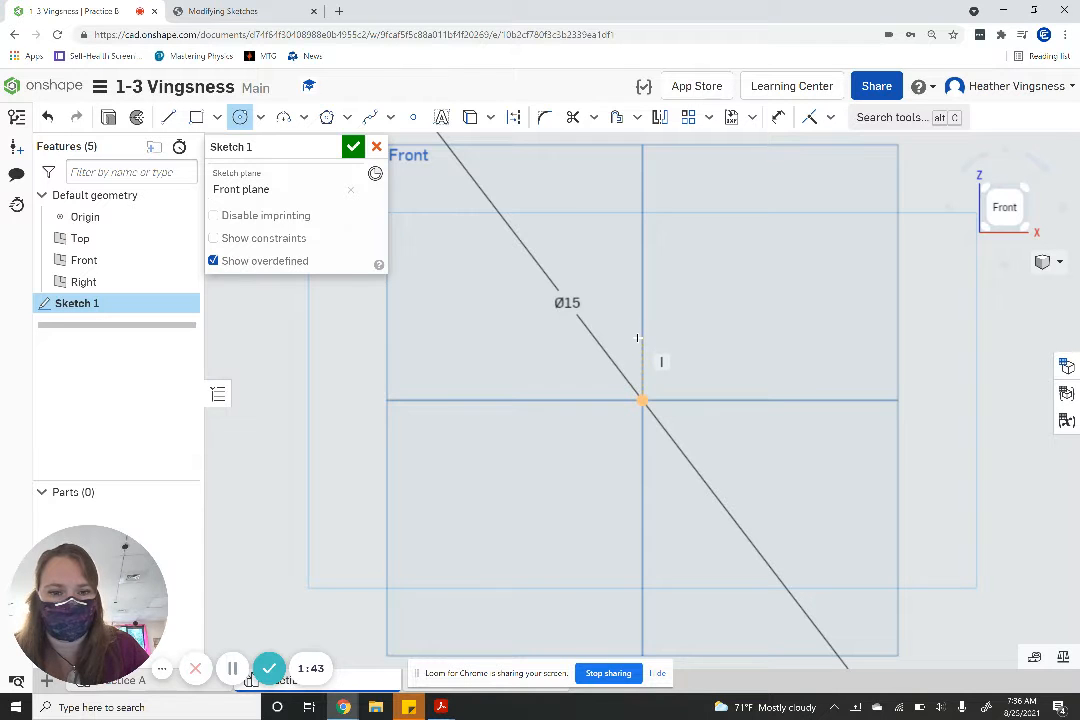
- Consult the Practice B drawing and sketch a smaller circle about 7.7 in in diameter, centred on the origin inside the 15 in circle
scroll(638, 322, "down", 5)
scroll(637, 338, "up", 5)
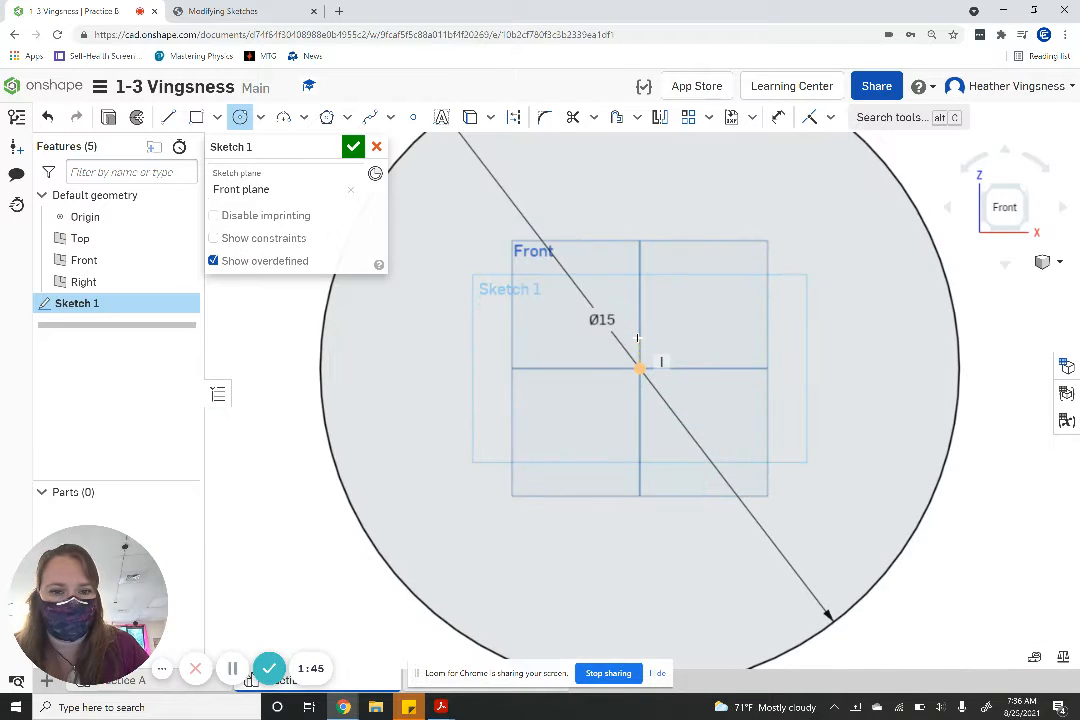
right_click(638, 341)
left_click(652, 350)
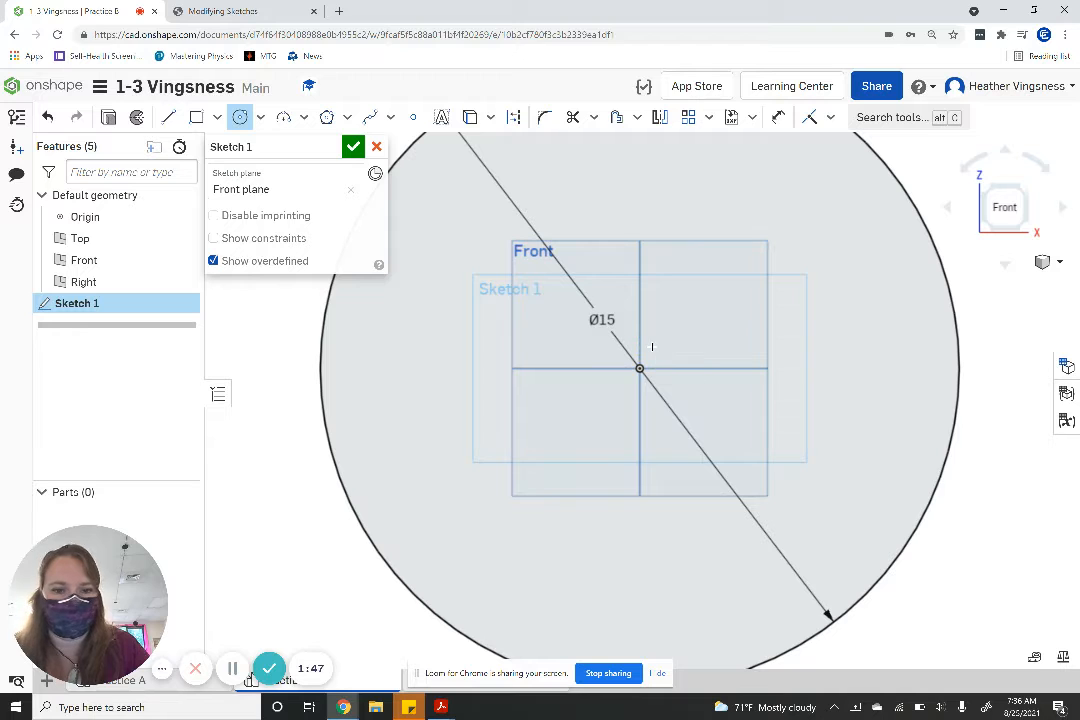
scroll(652, 346, "down", 5)
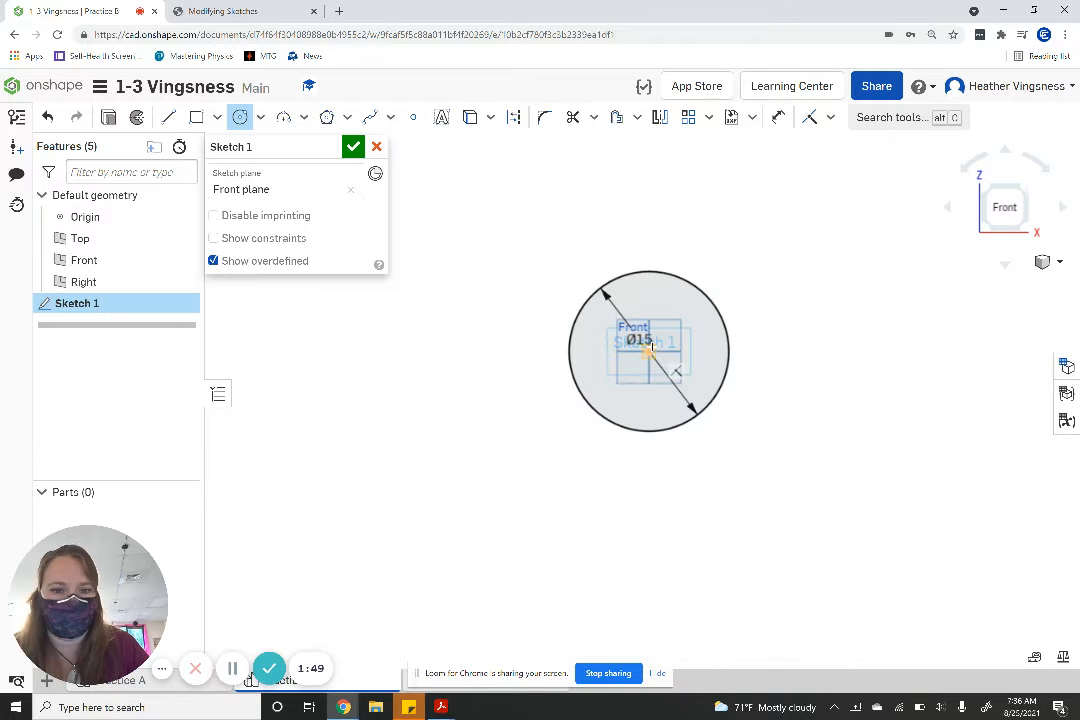
scroll(651, 346, "up", 5)
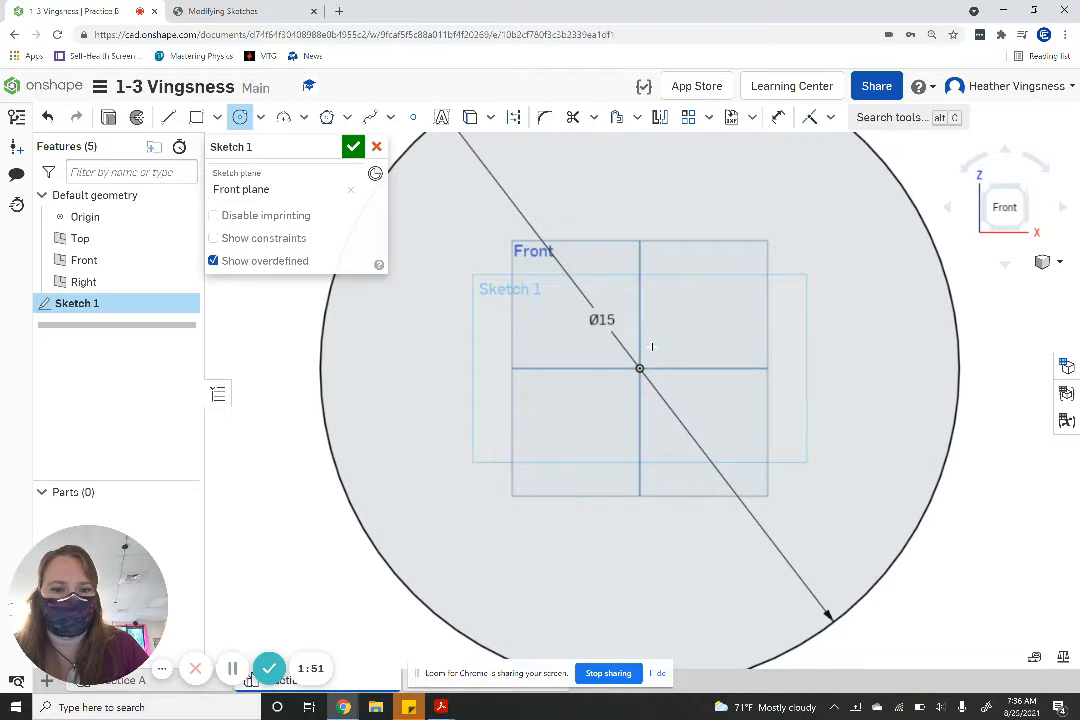
scroll(652, 346, "down", 5)
scroll(652, 346, "up", 5)
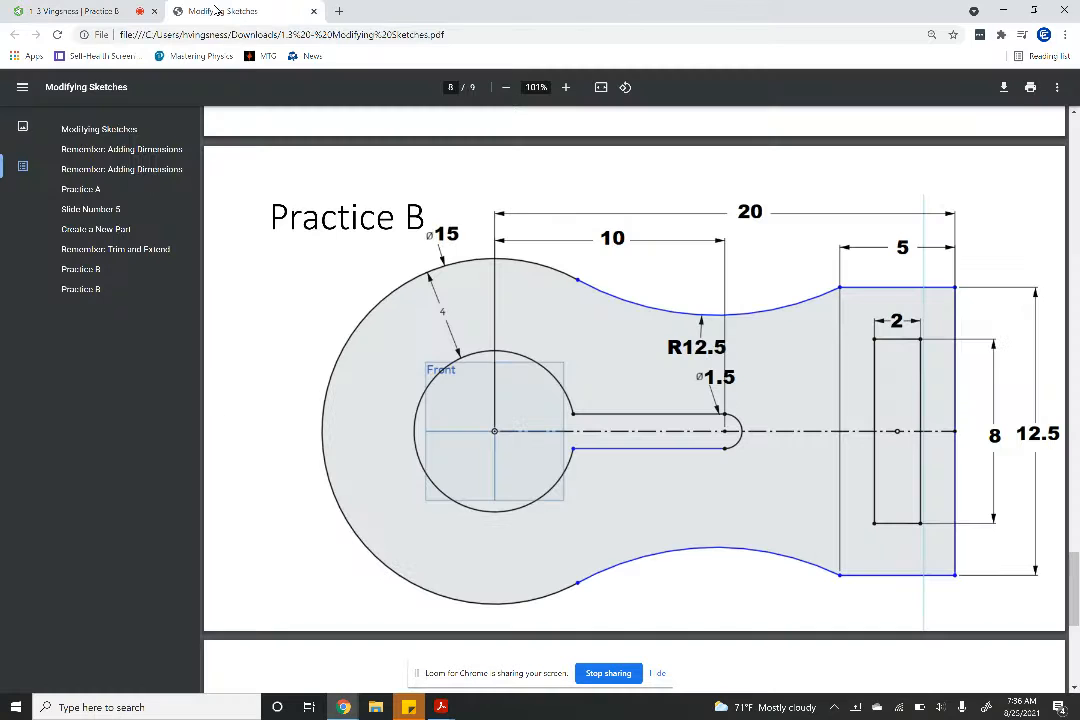
left_click(235, 11)
left_click(80, 11)
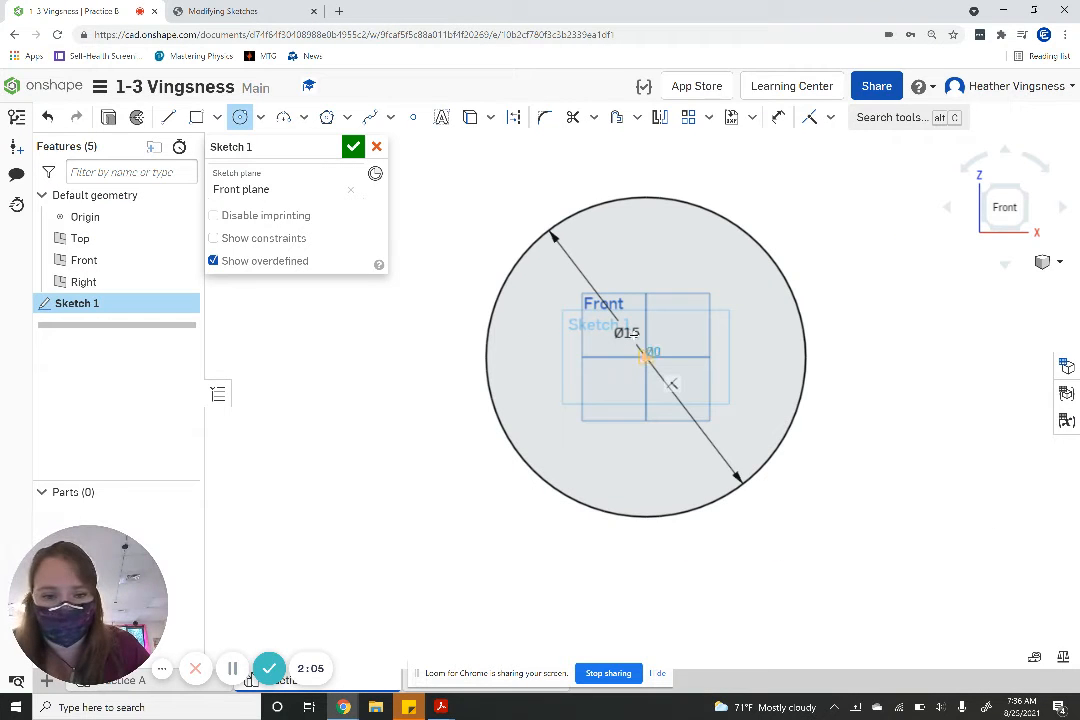
left_click(646, 357)
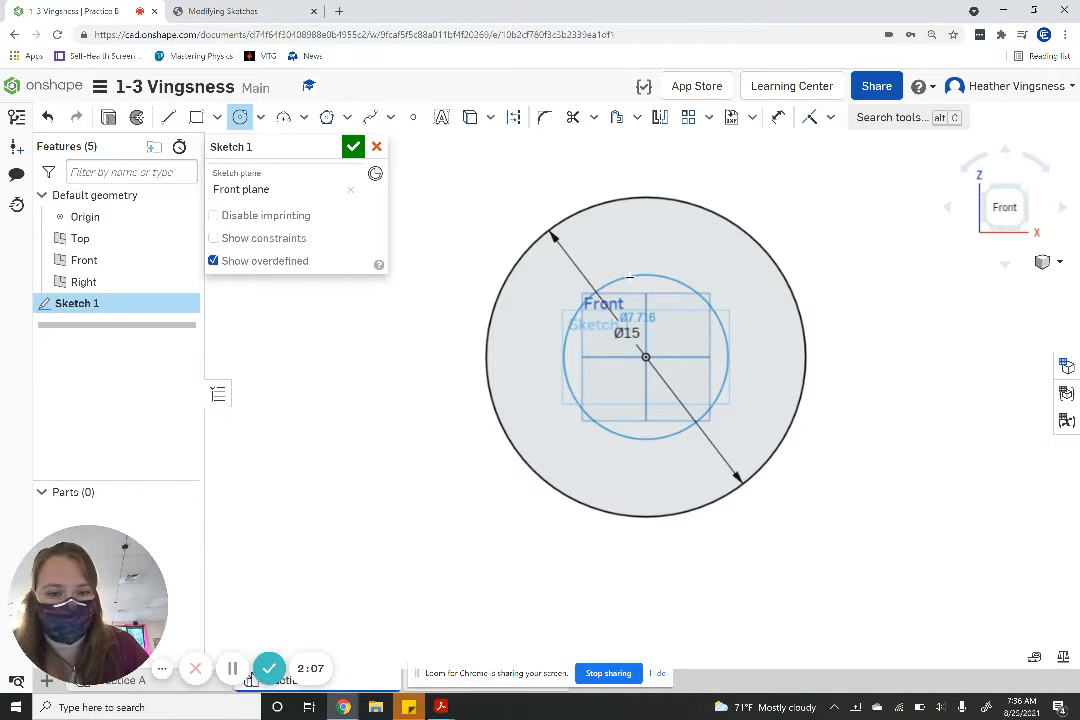
left_click(629, 276)
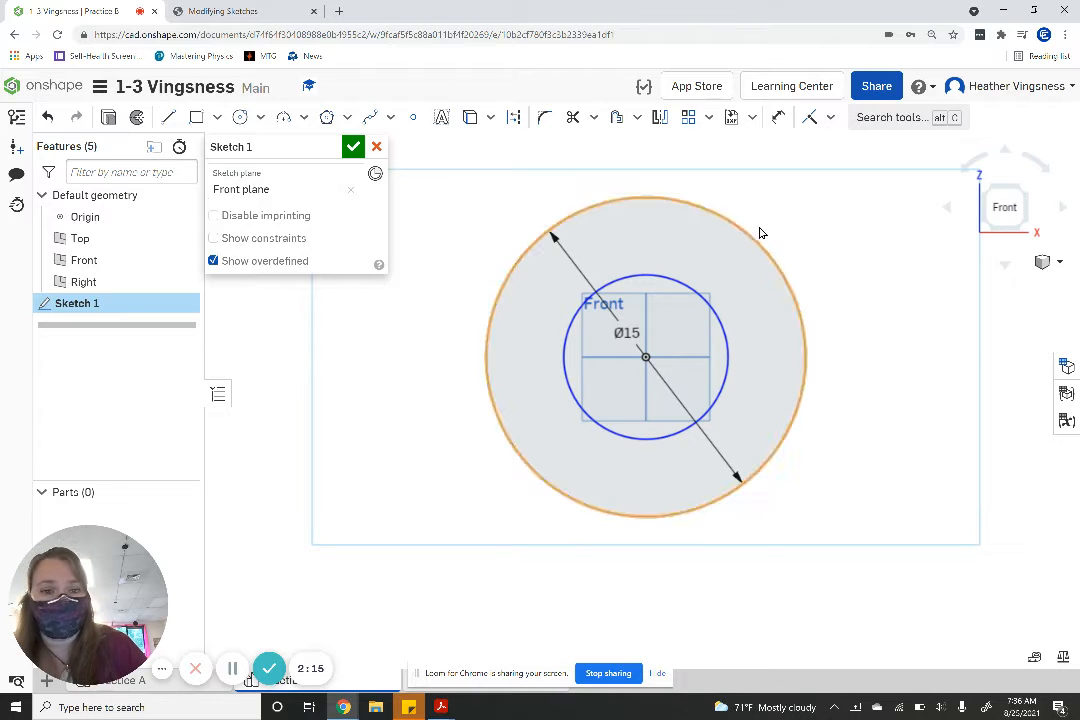
- Dimension the radial gap between the outer and inner circles and set it to 4 in
left_click(777, 119)
left_click(624, 198)
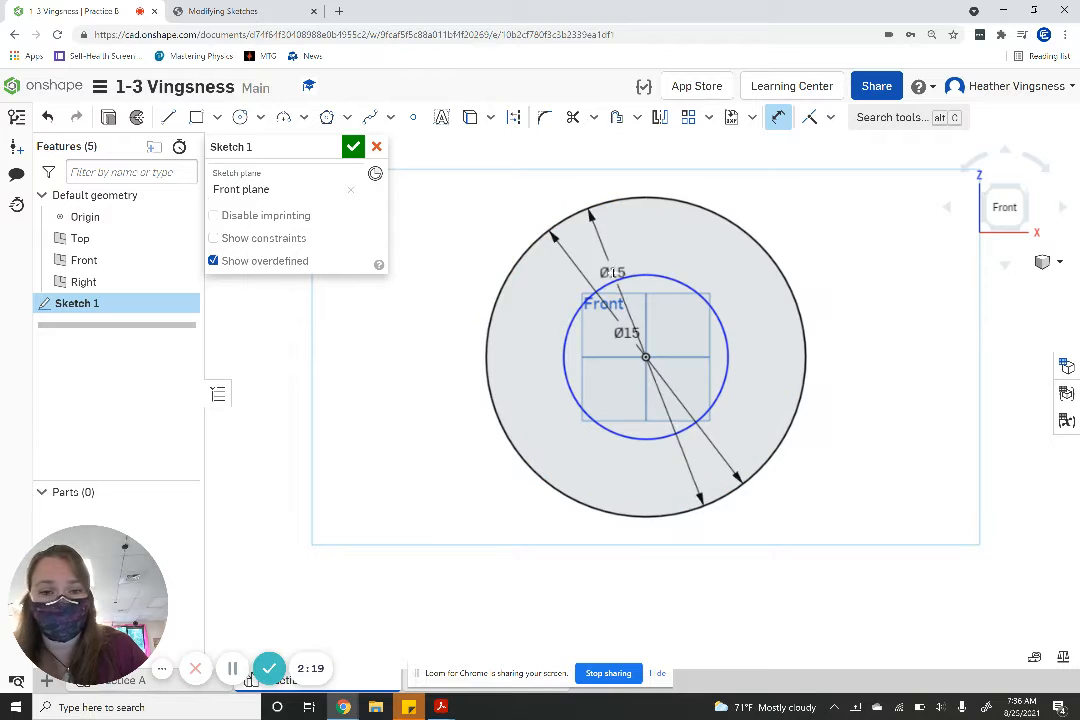
left_click(618, 275)
left_click(615, 242)
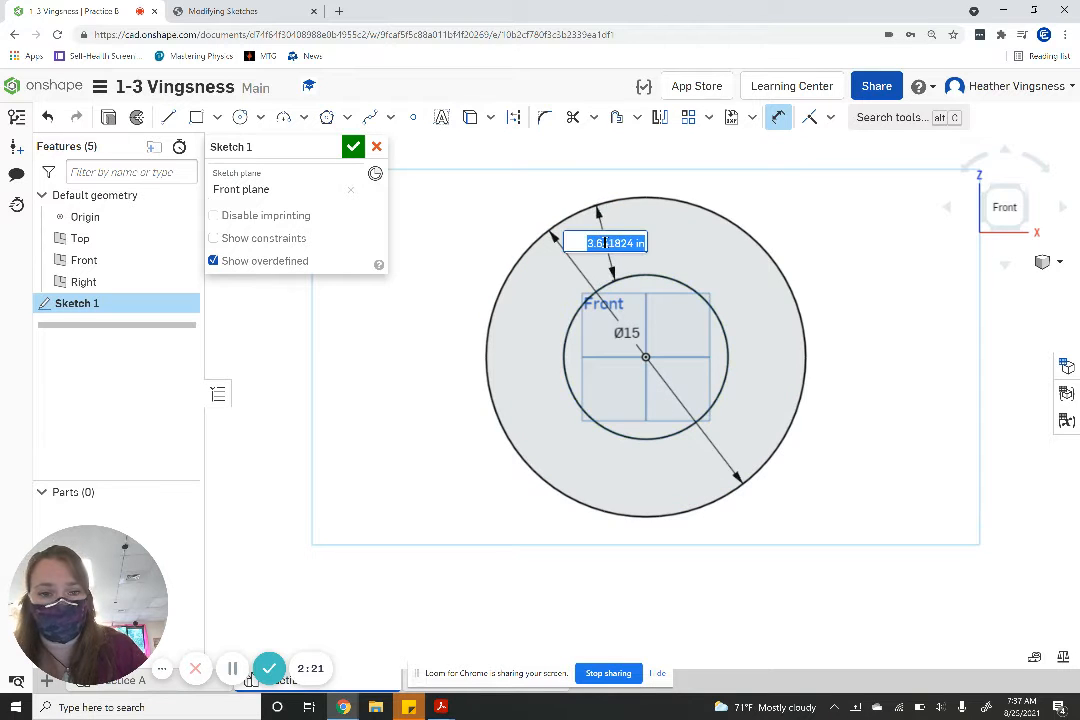
type("4")
key("Return")
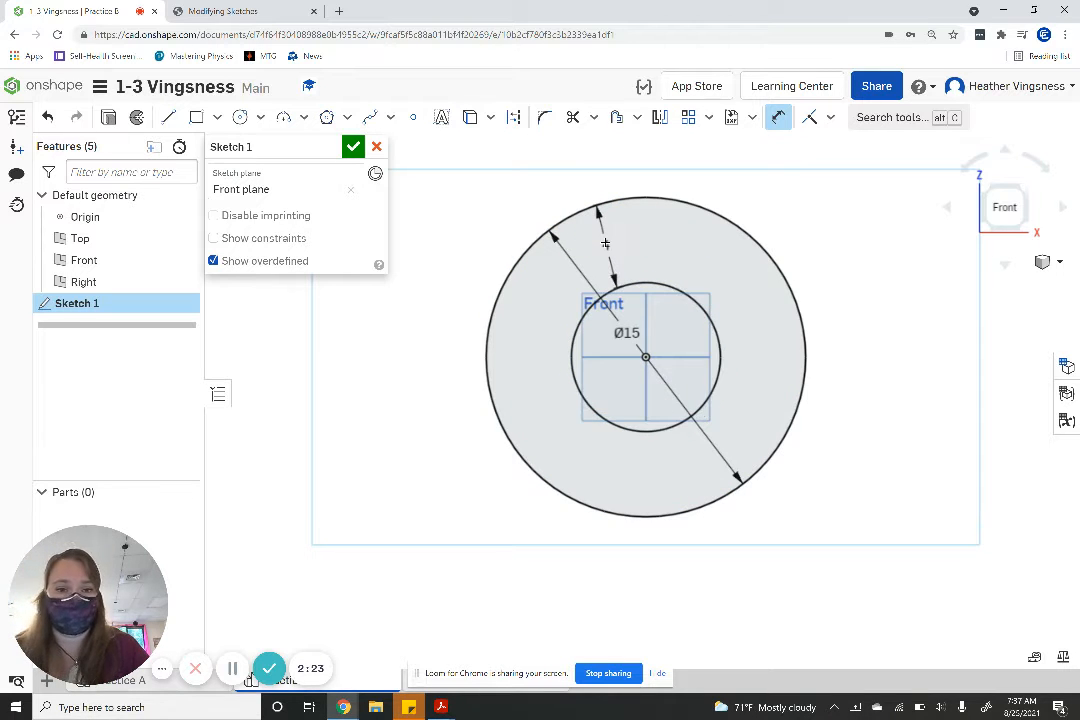
- Following the Practice B drawing, sketch a horizontal construction line from the origin along positive X and set its length to 20 in
left_click(226, 9)
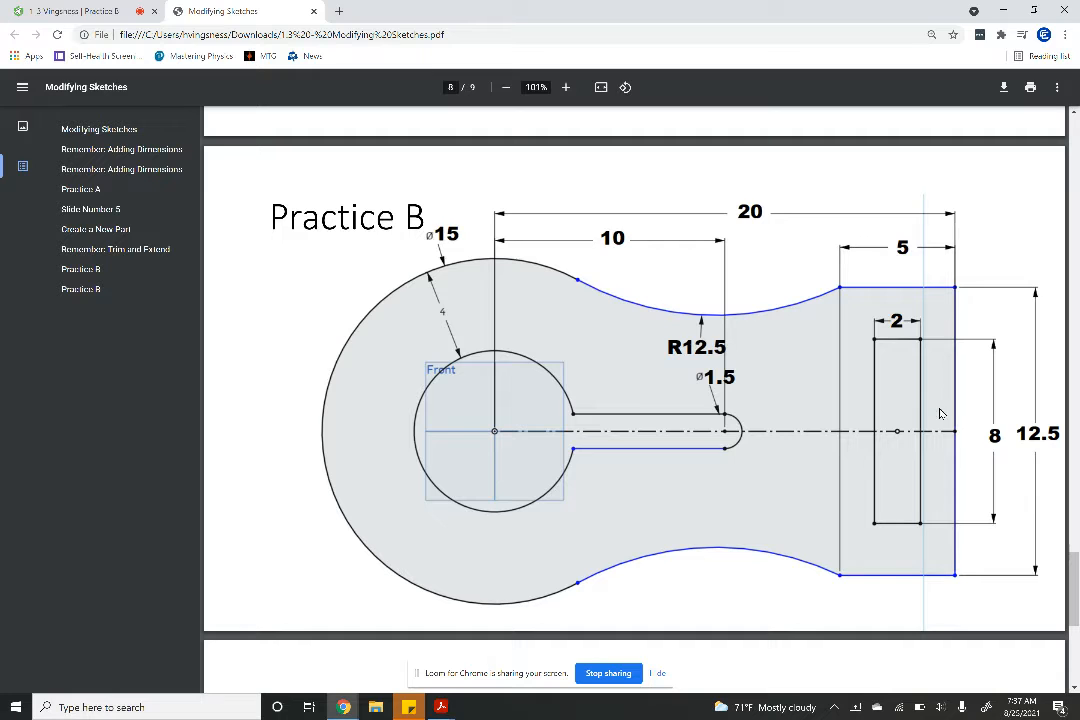
left_click(84, 12)
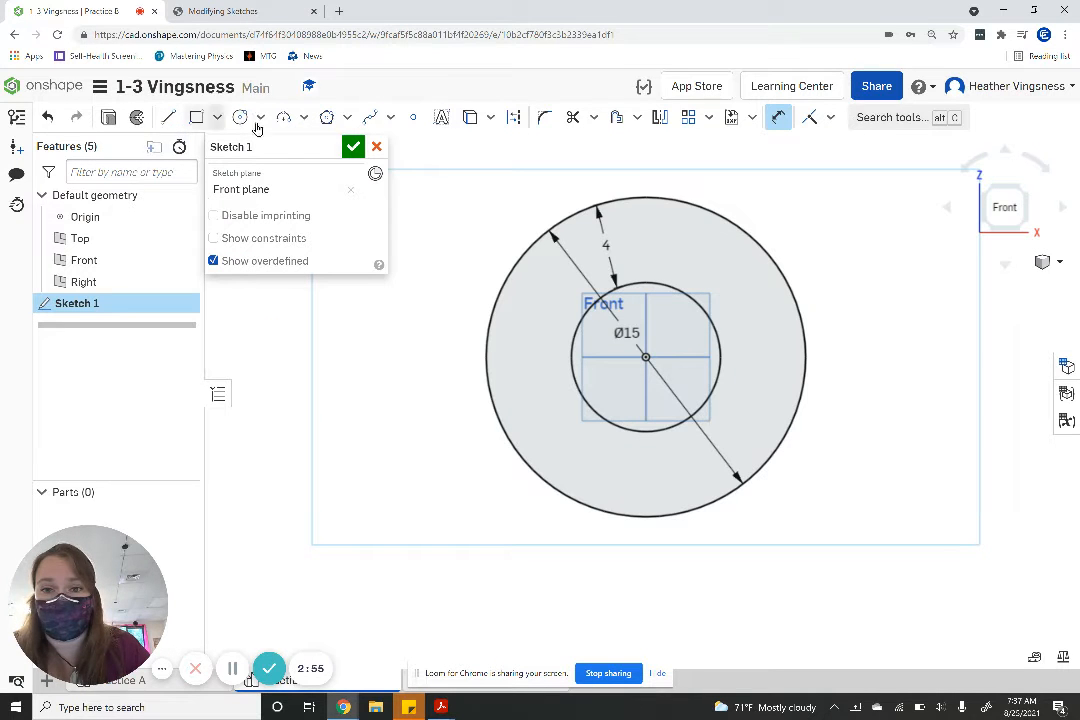
left_click(513, 118)
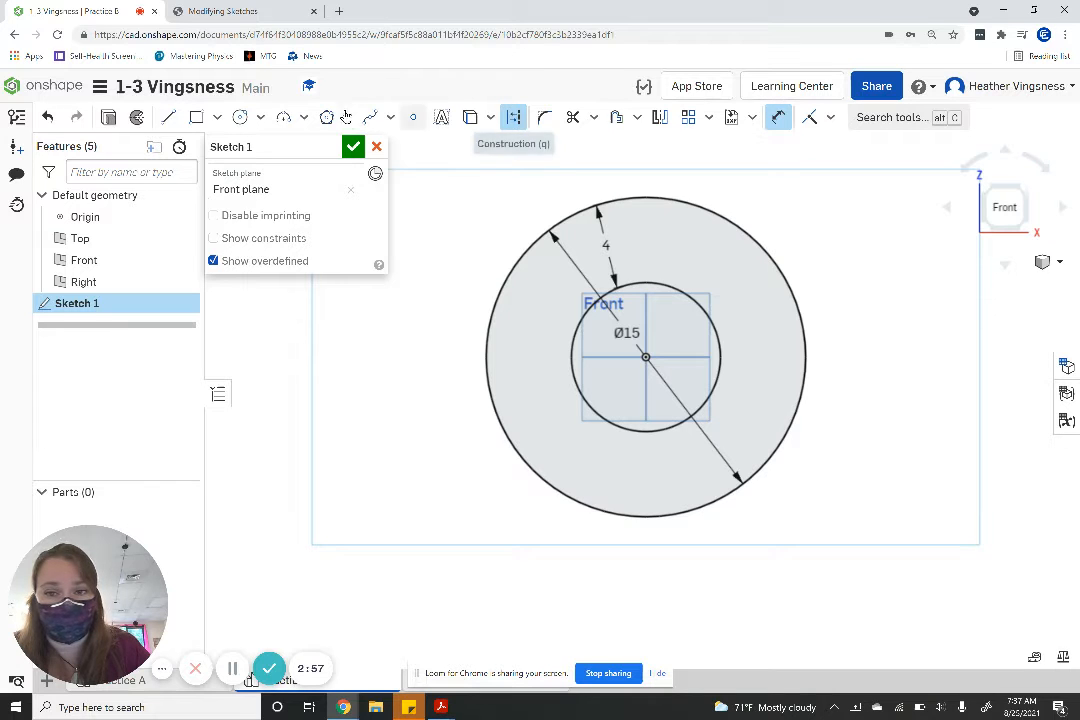
left_click(168, 118)
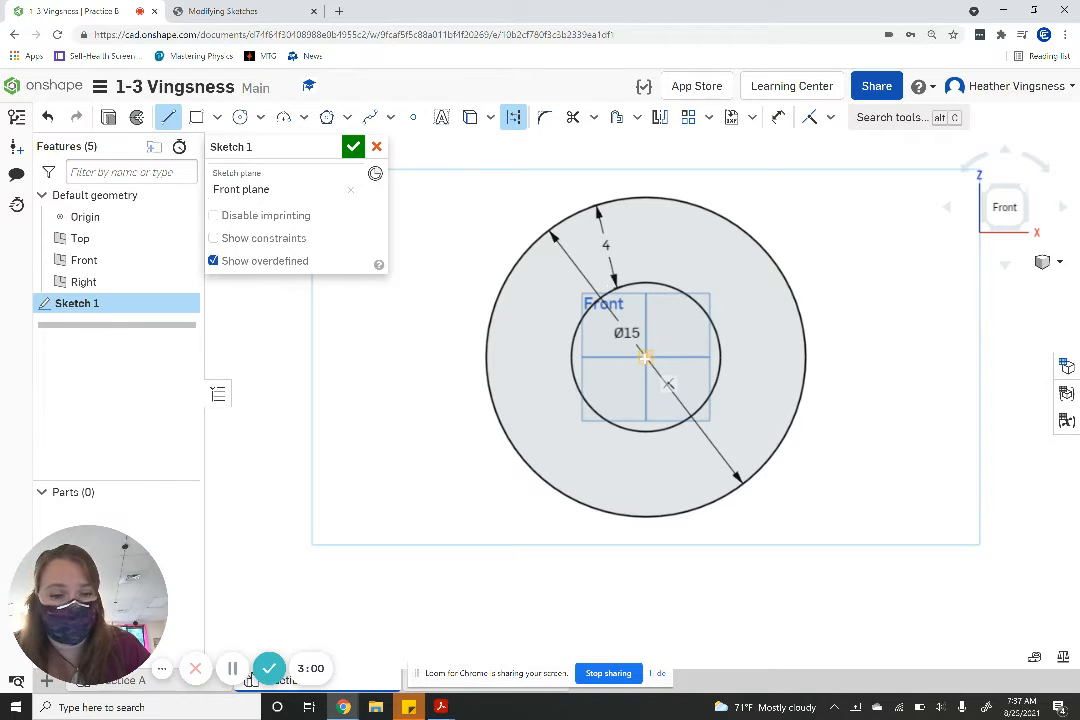
left_click(646, 357)
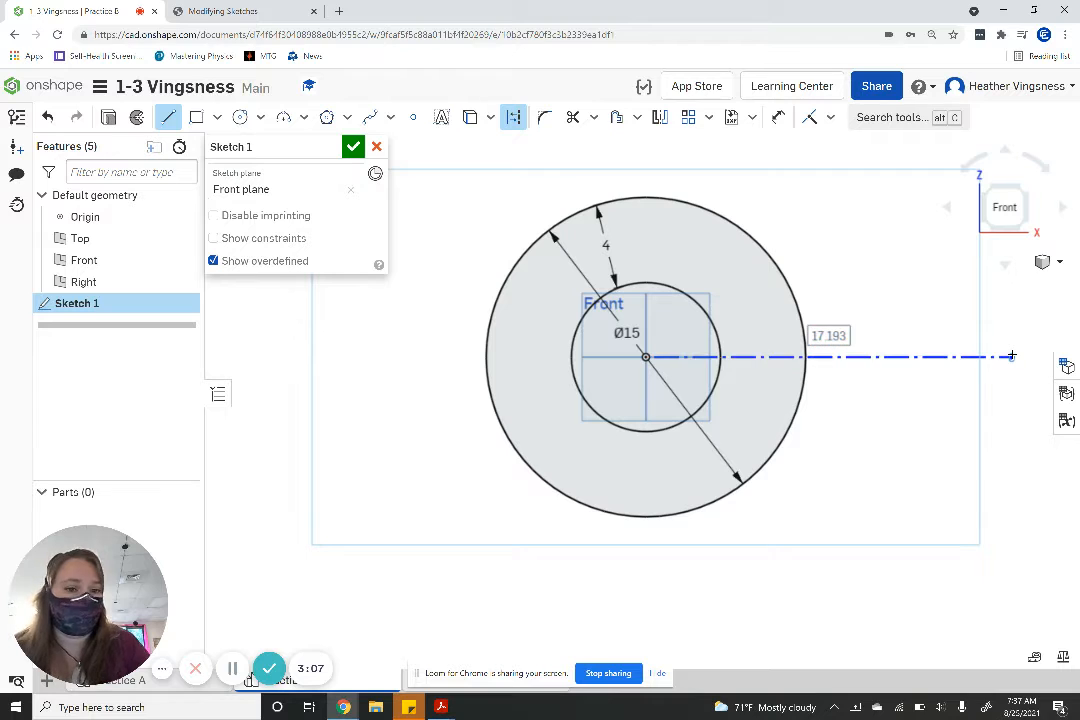
type("20")
key("Return")
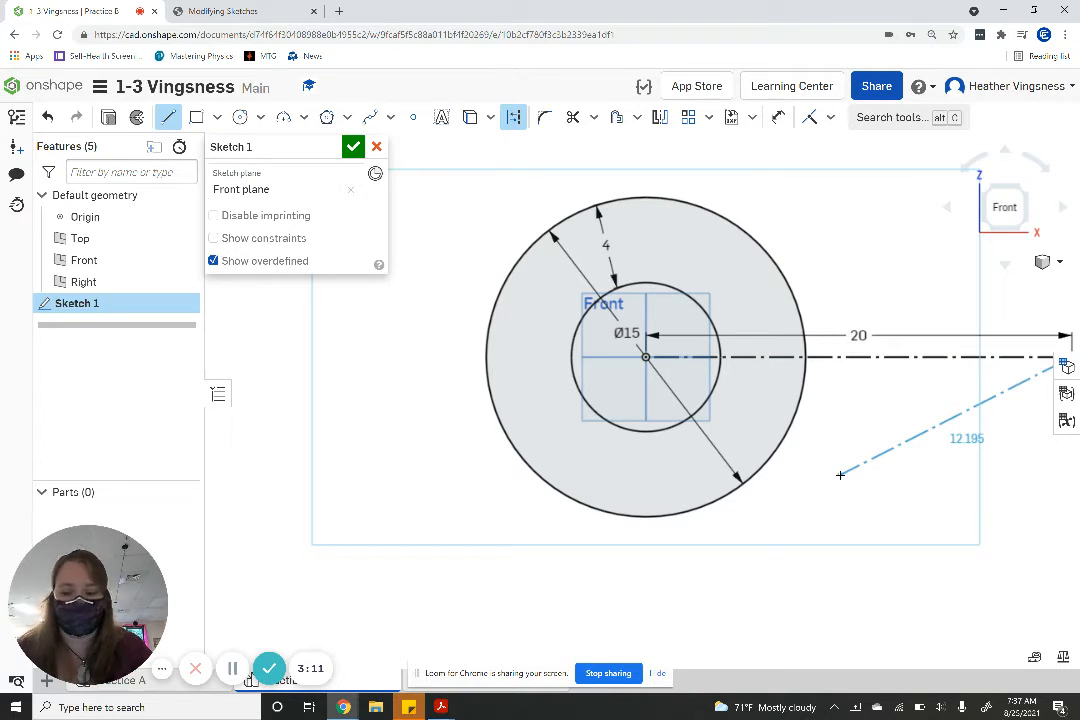
key("Escape")
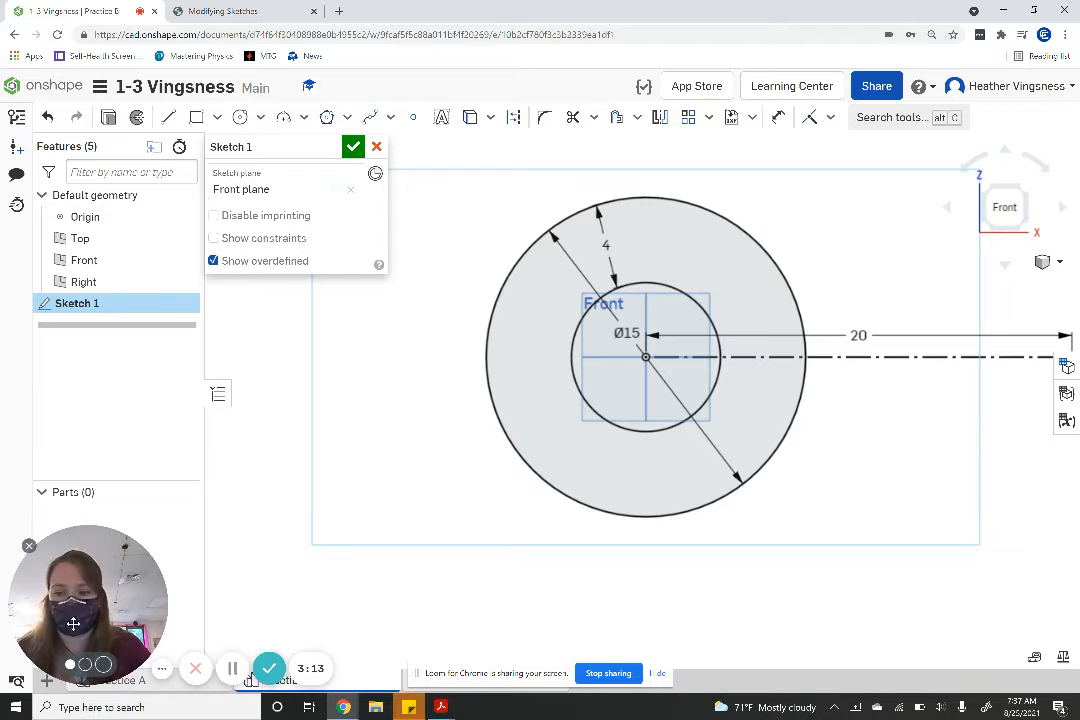
left_click(232, 668)
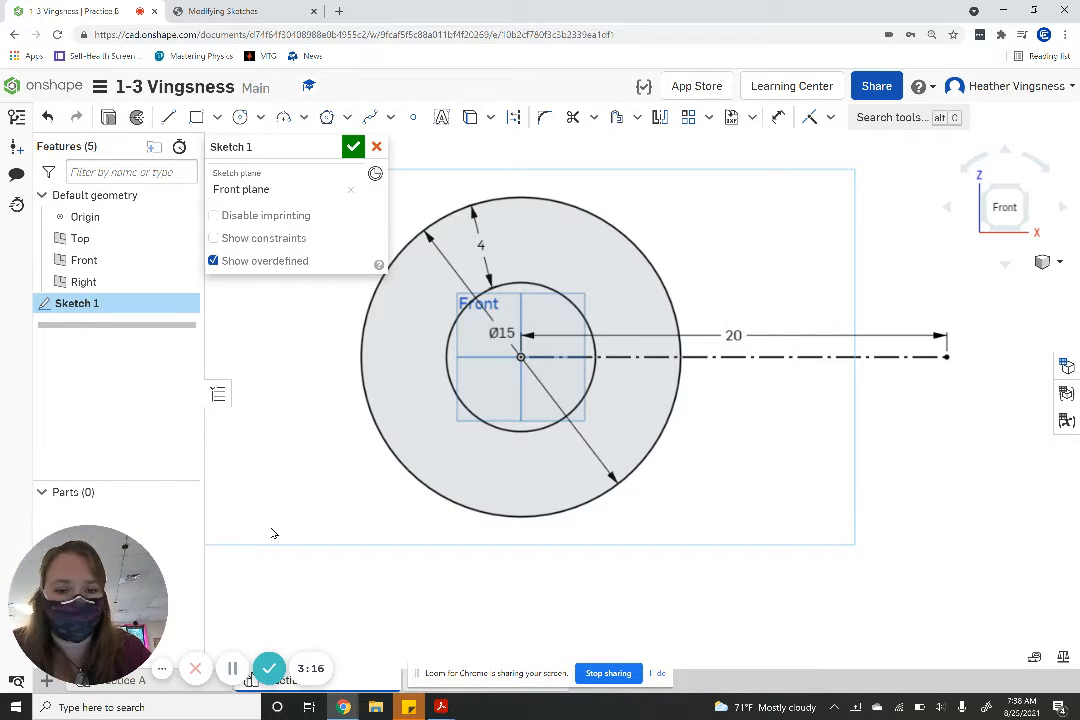
- Referring to the Practice B drawing, sketch a centre point rectangle about 6.8 by 12.6 in on the construction line, its outer edge through the line's endpoint
left_click(205, 10)
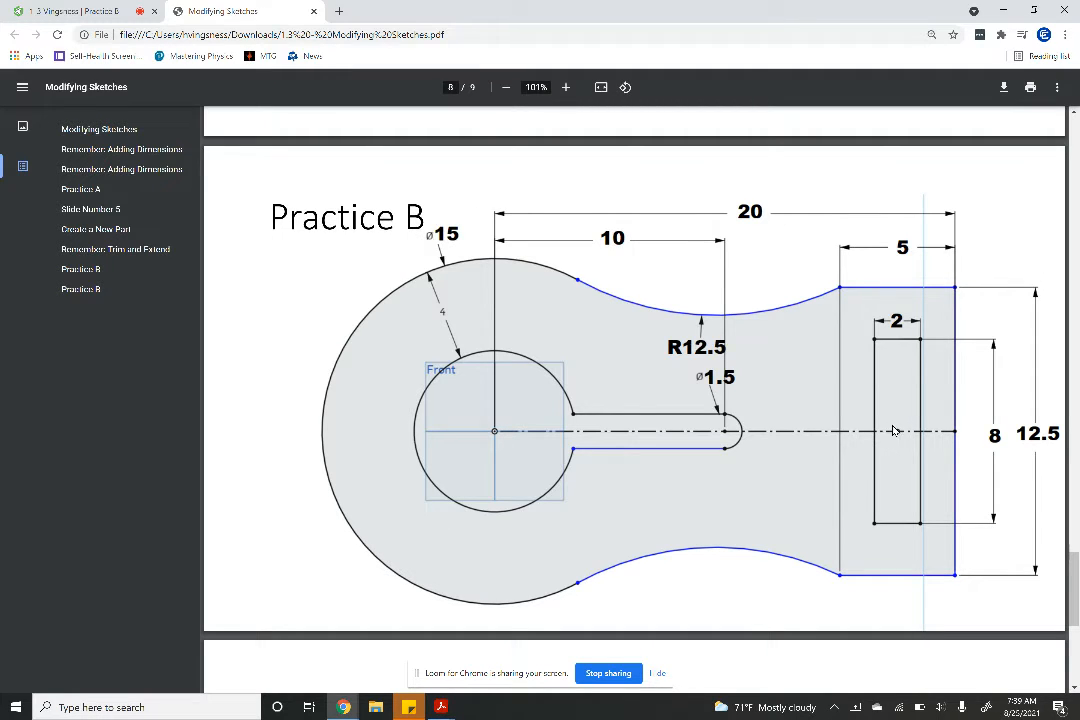
left_click(65, 11)
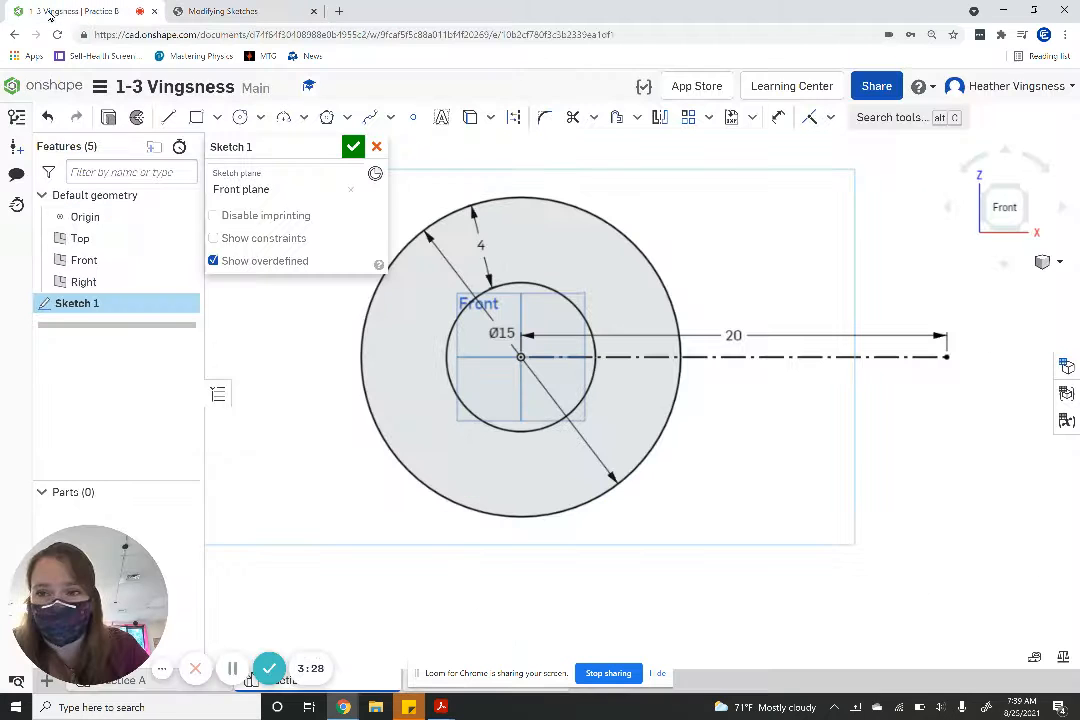
left_click(216, 119)
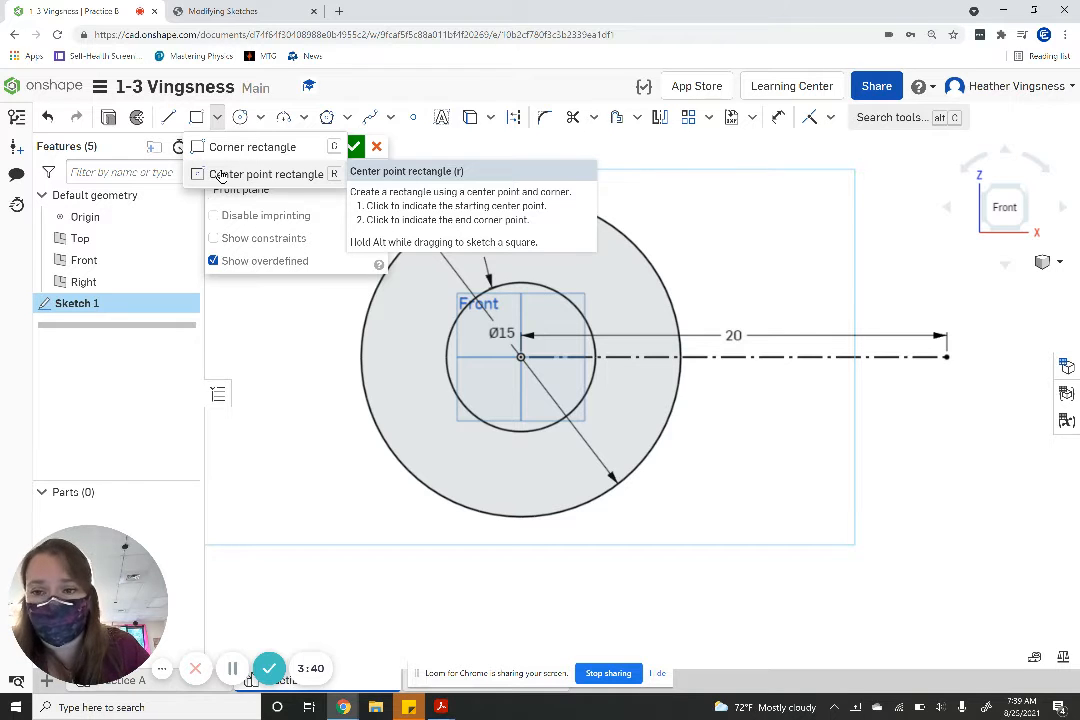
left_click(221, 176)
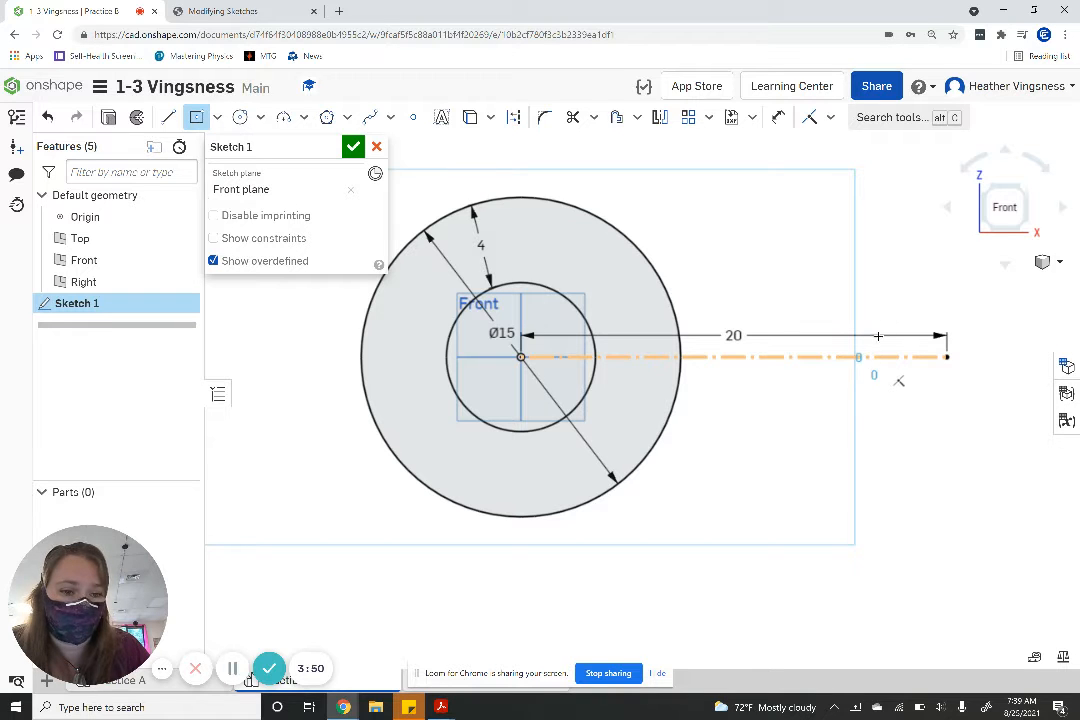
left_click(874, 356)
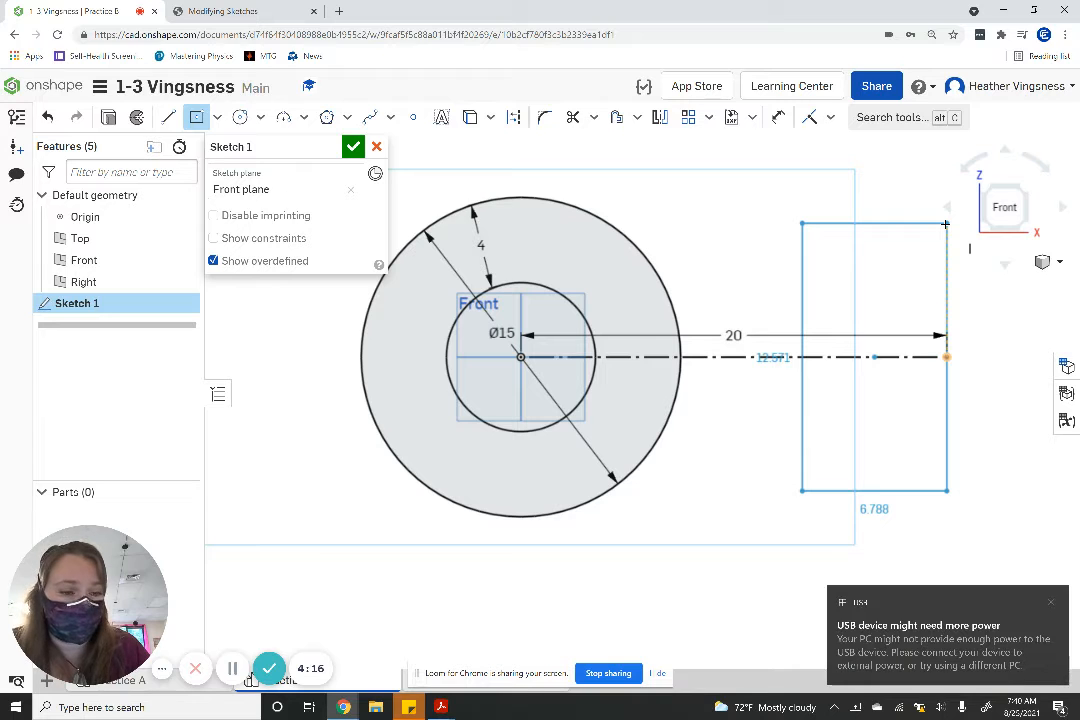
left_click(945, 224)
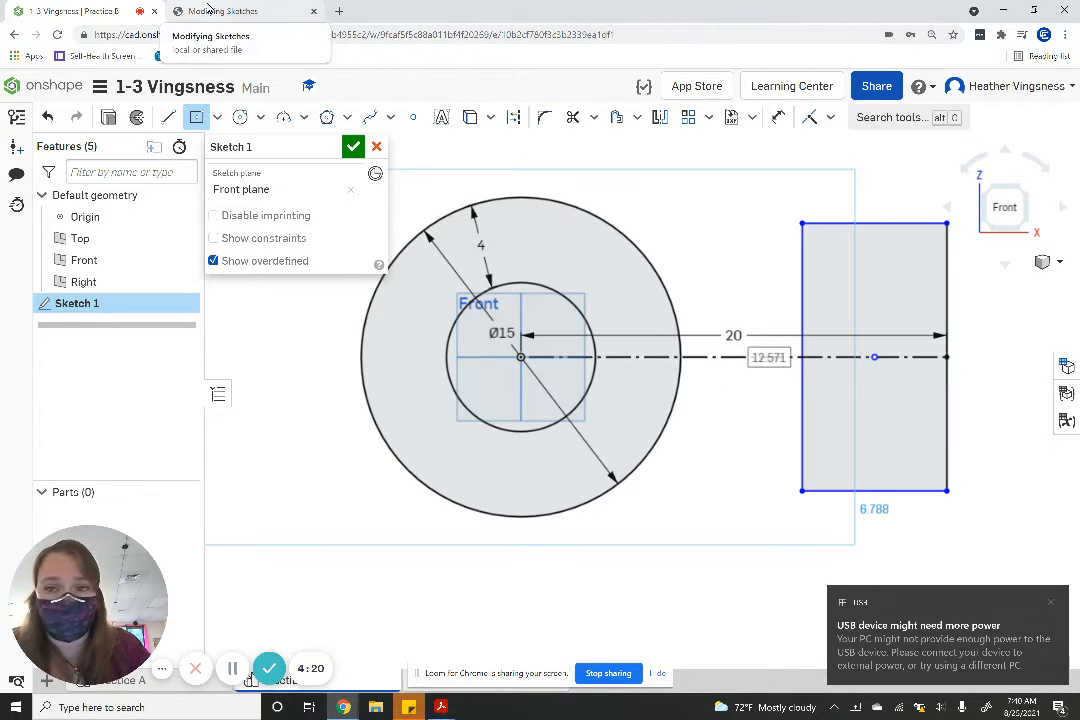
left_click(212, 10)
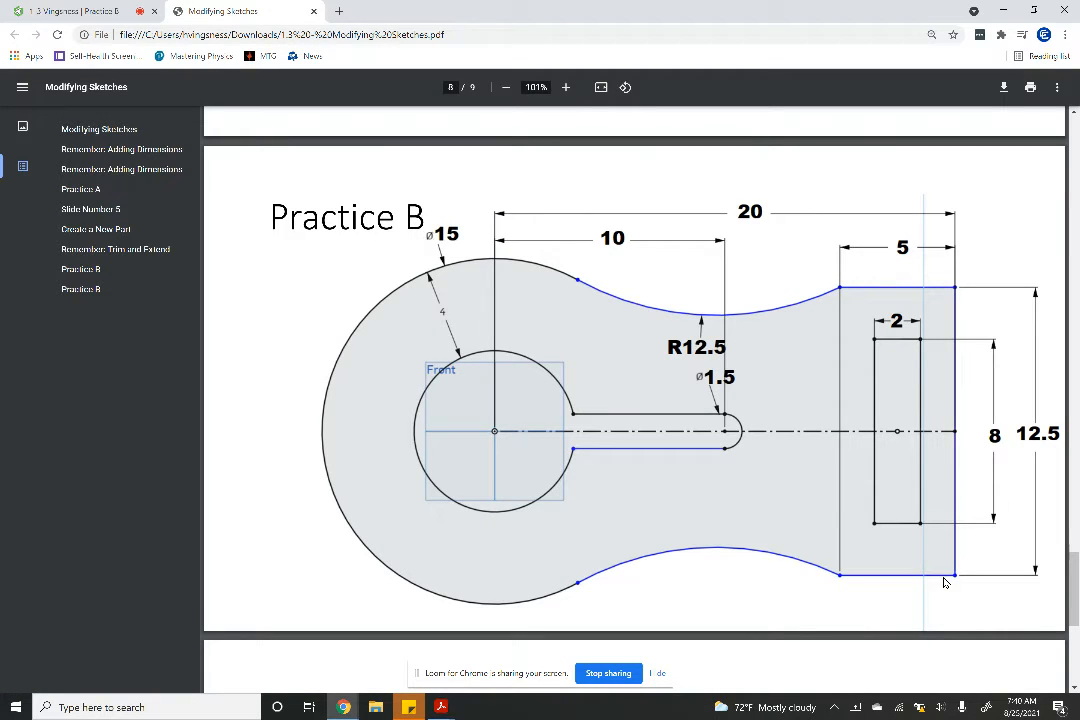
left_click(82, 10)
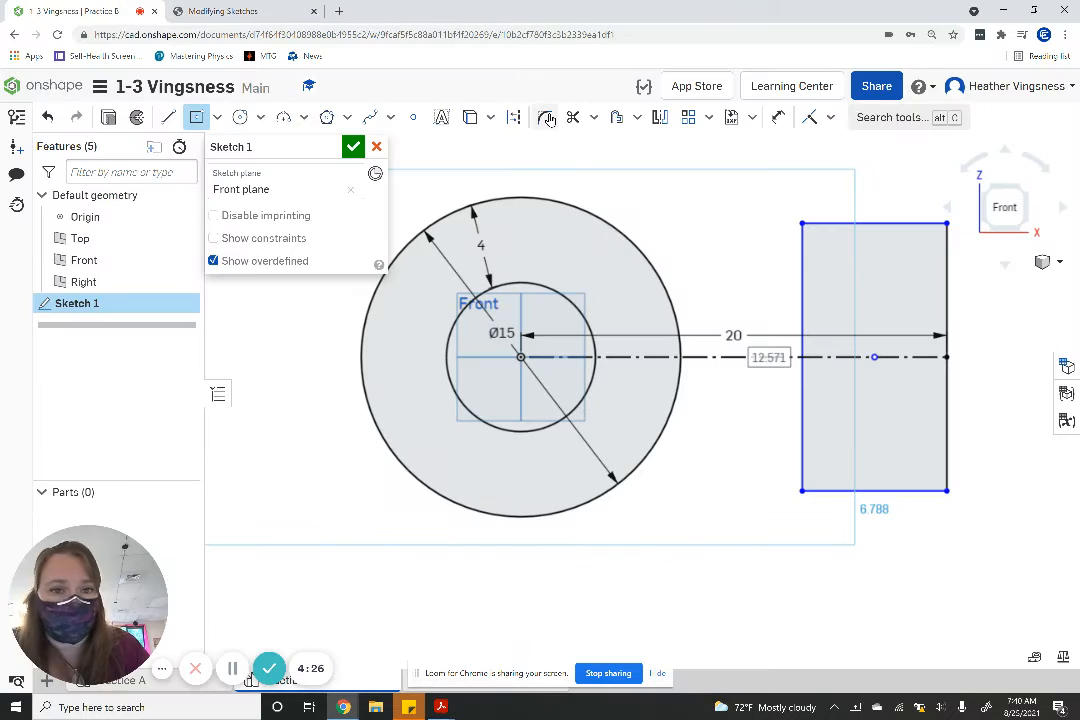
- Dimension the large rectangle at the construction line's end to 5 in wide and 12.5 in high
left_click(778, 117)
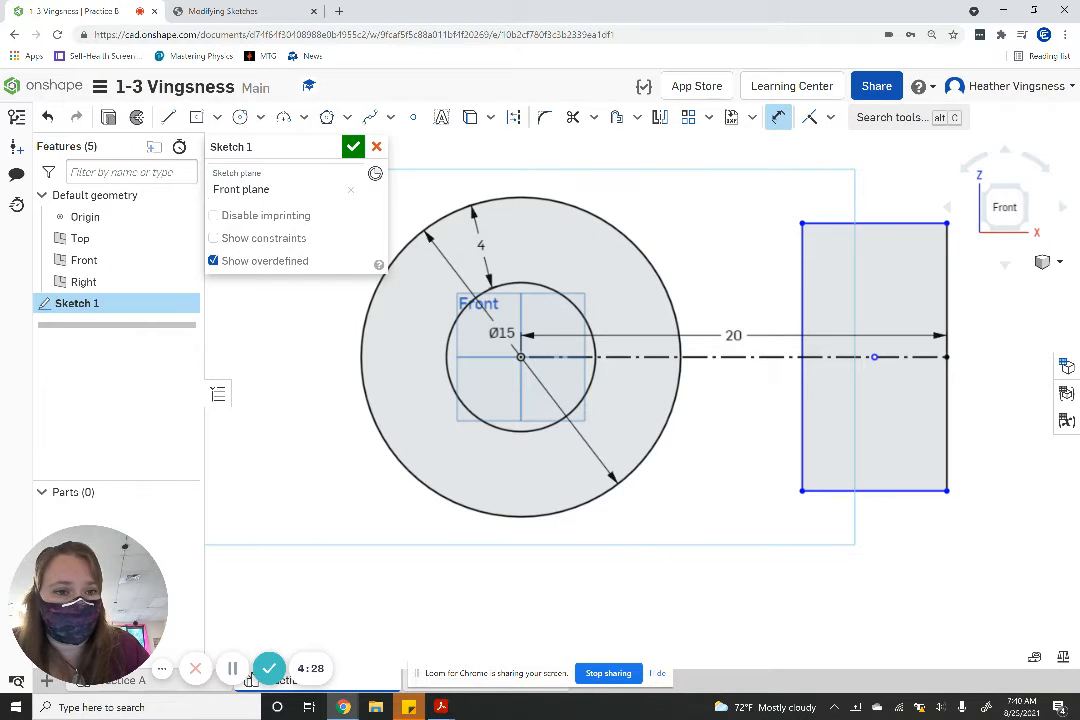
left_click(866, 224)
left_click(875, 203)
type("5")
key("Return")
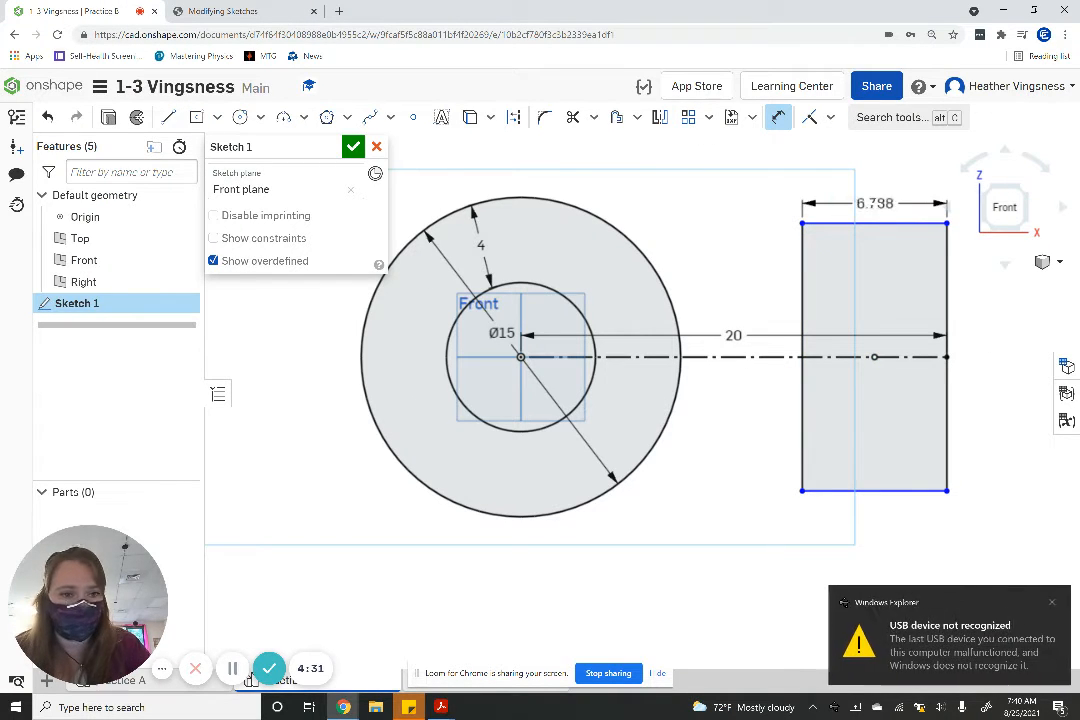
right_click(941, 287)
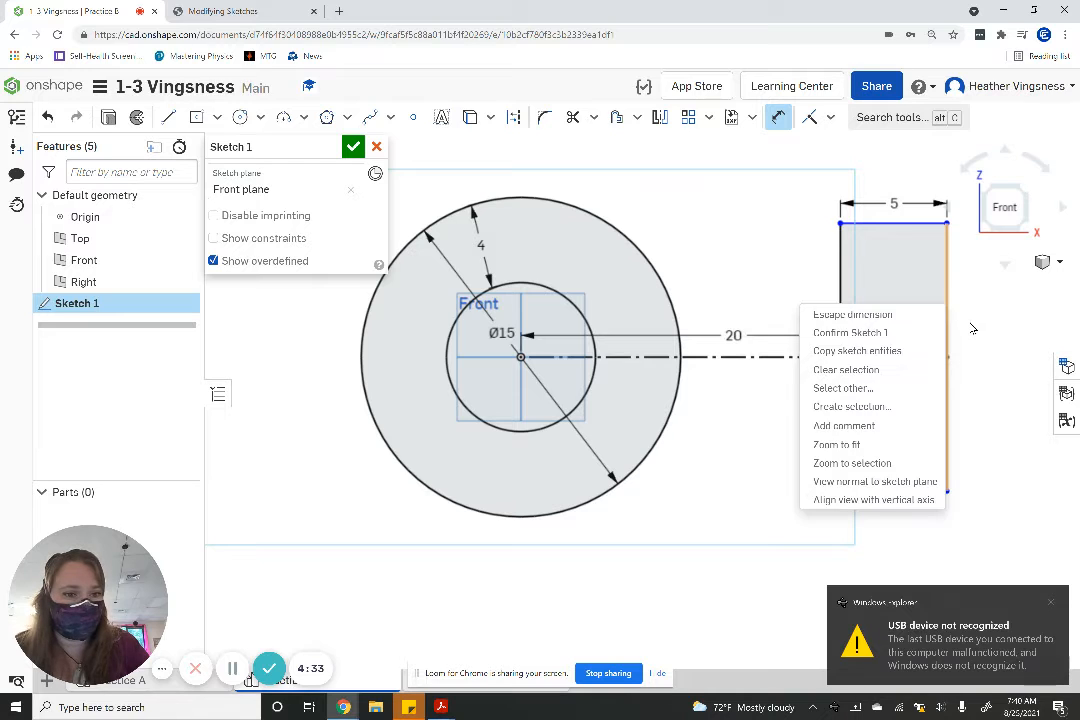
key("Escape")
double_click(968, 304)
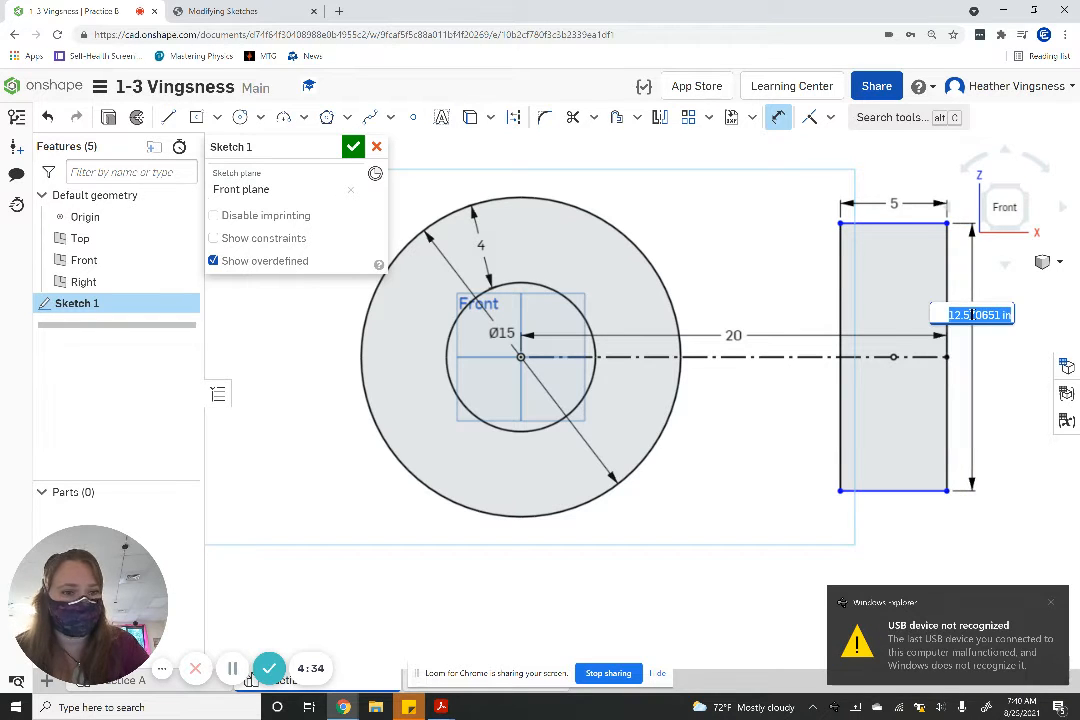
type("12.5")
key("Return")
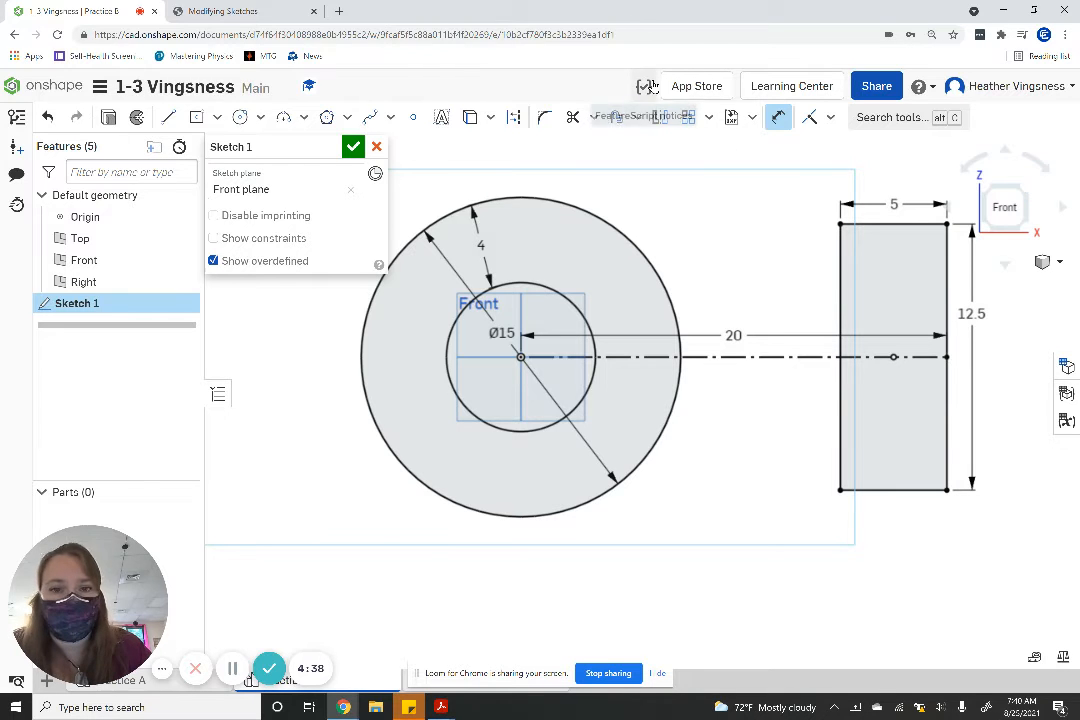
- Referring to the Practice B drawing, sketch a centre point rectangle about 1.9 by 8.2 in from the large rectangle's centre
left_click(222, 11)
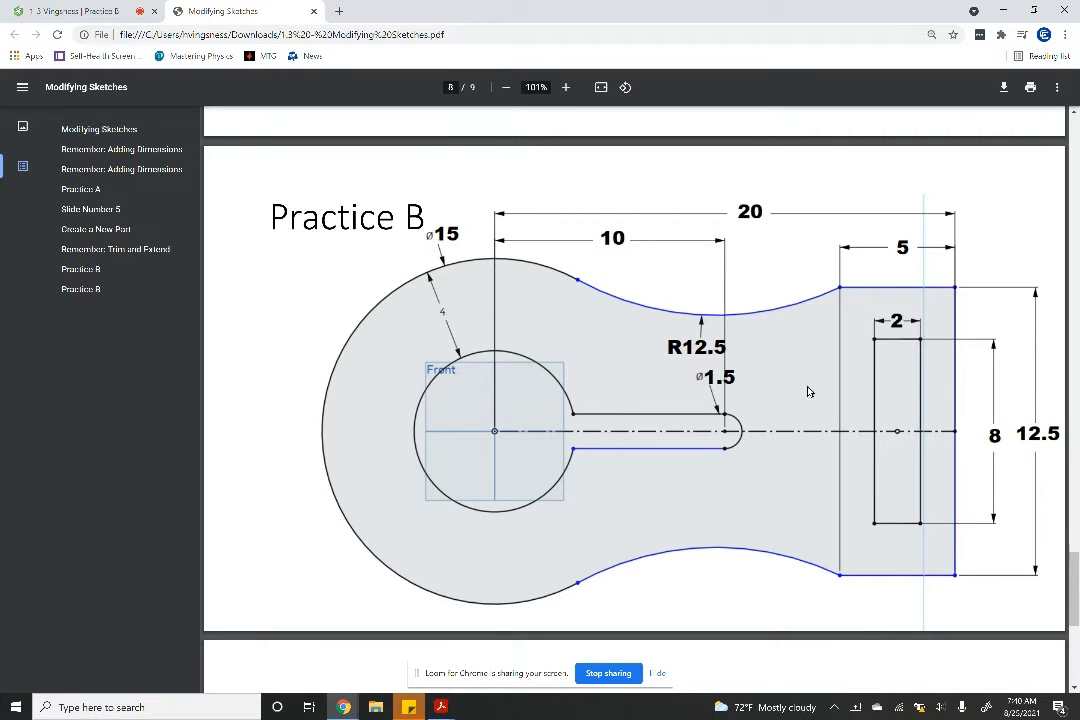
left_click(108, 16)
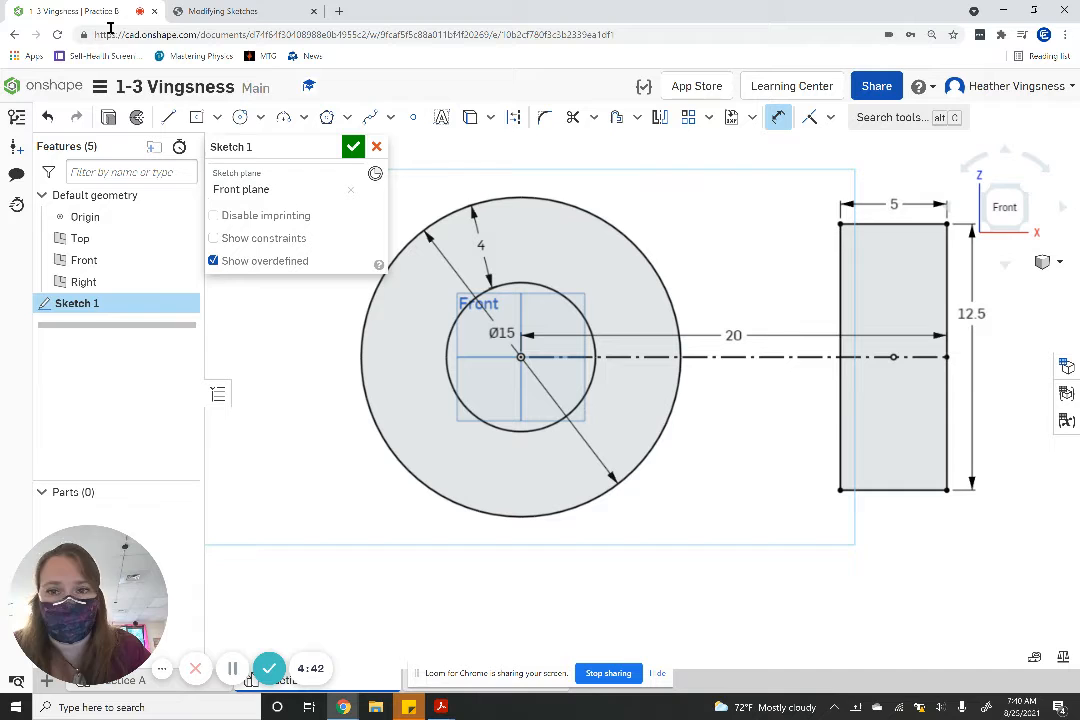
right_click(198, 122)
left_click(196, 119)
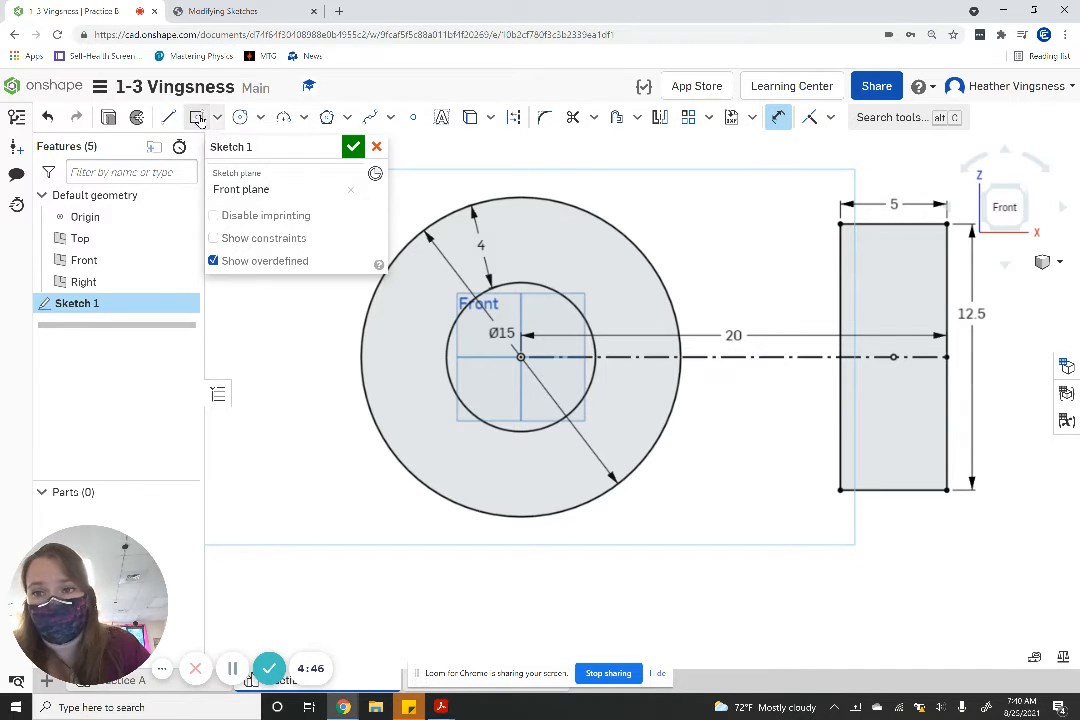
left_click(893, 357)
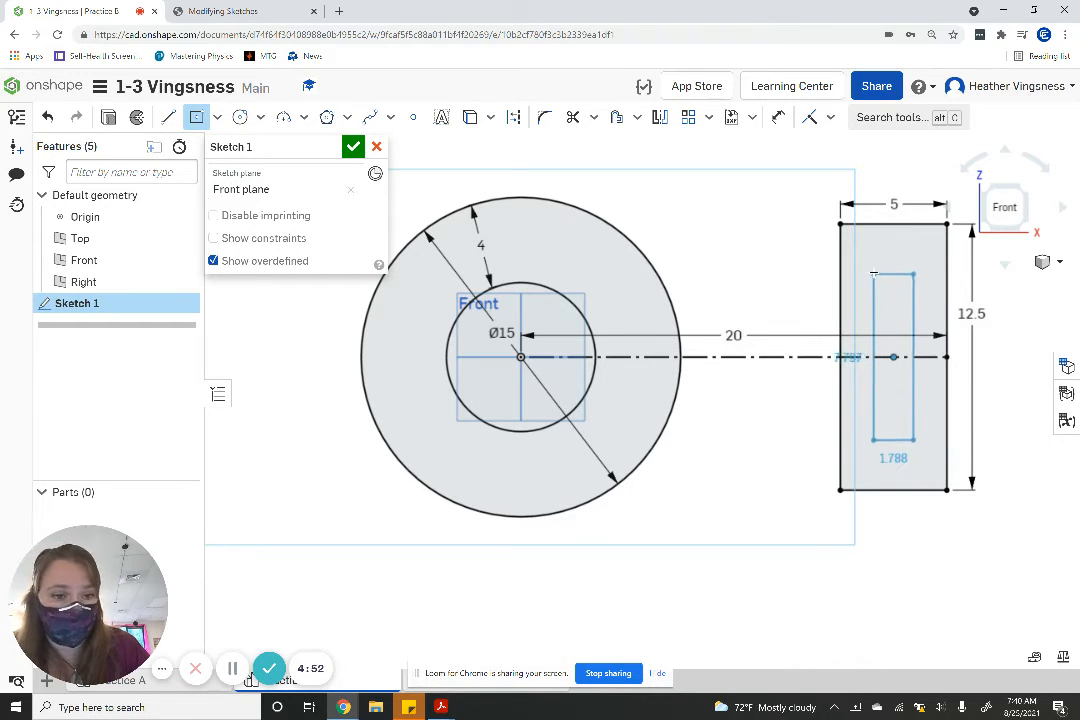
left_click(872, 270)
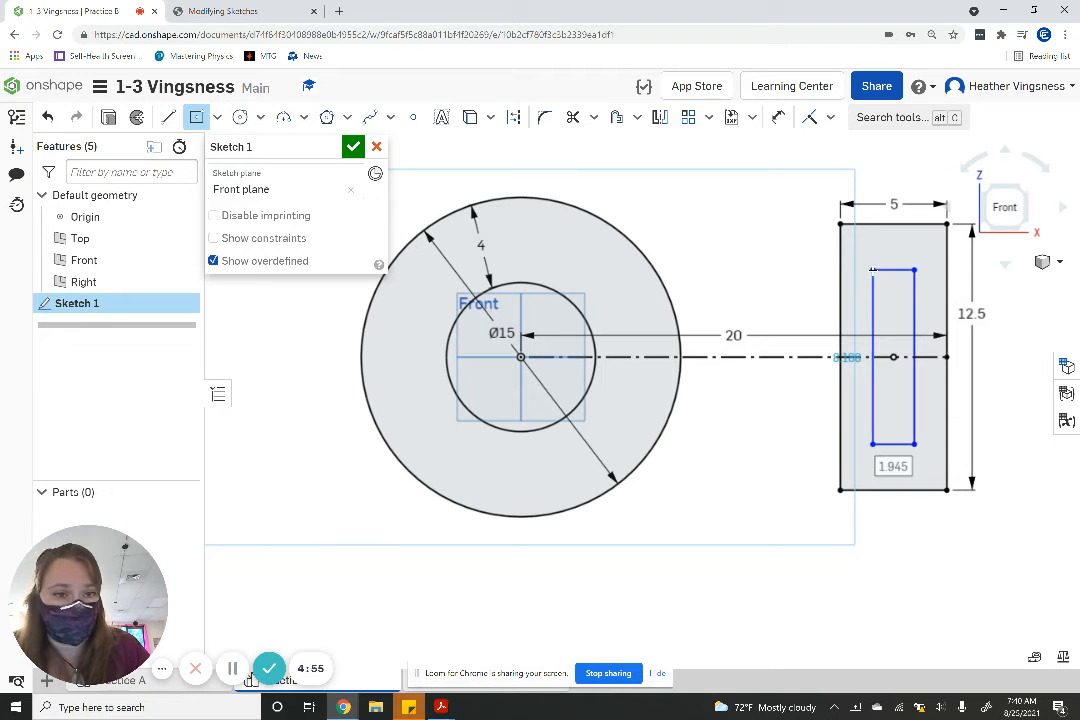
- Dimension the inner rectangle to 2 in wide and 8 in high
key("d")
left_click(893, 270)
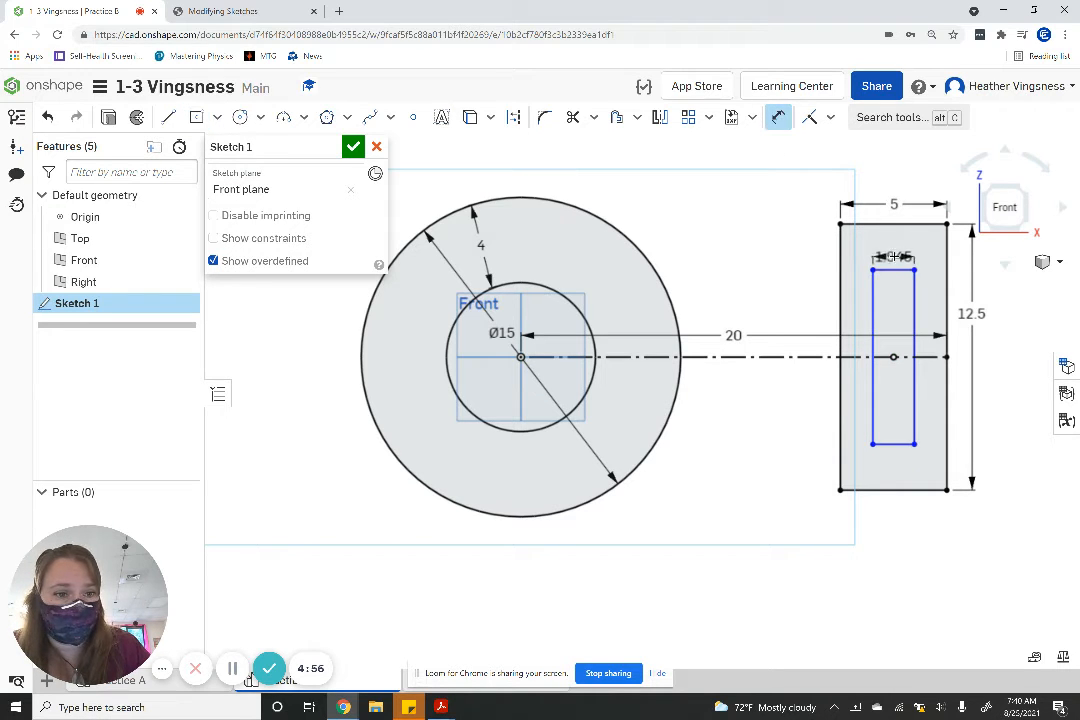
left_click(893, 256)
type("2")
key("Return")
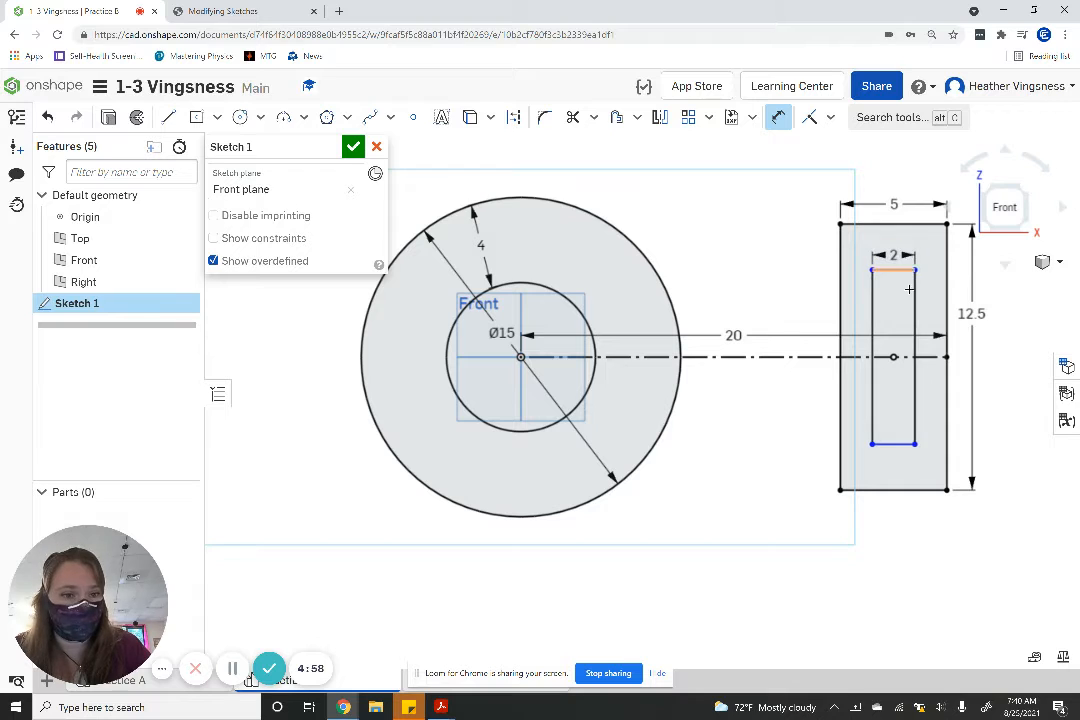
left_click(914, 318)
left_click(933, 313)
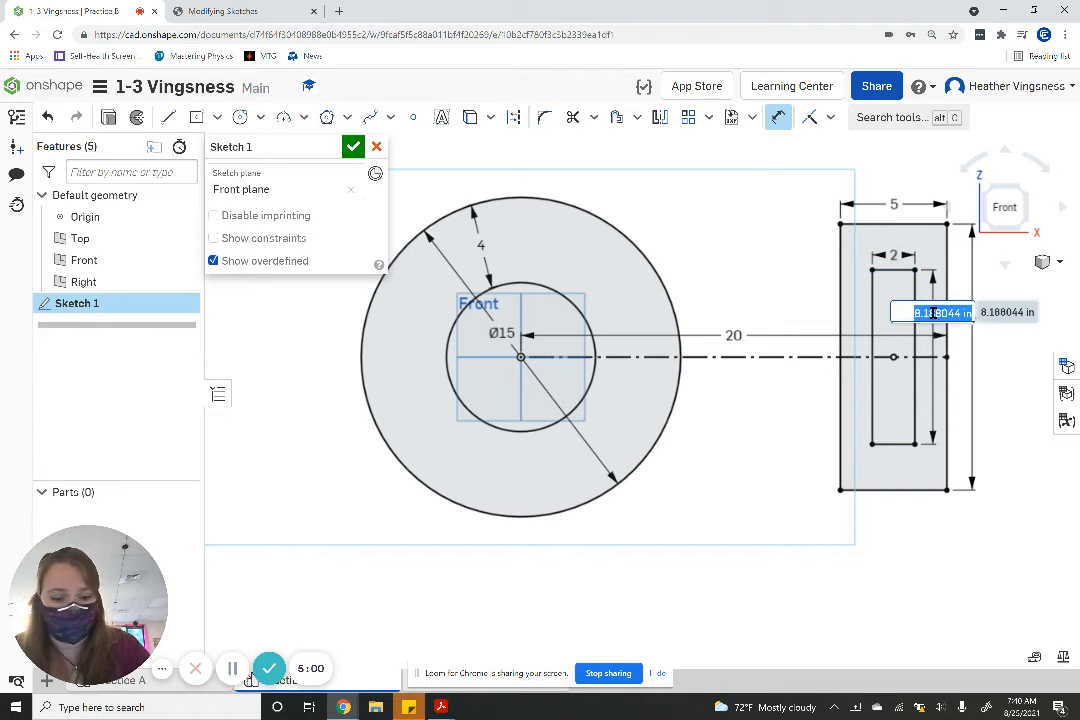
type("8")
key("Return")
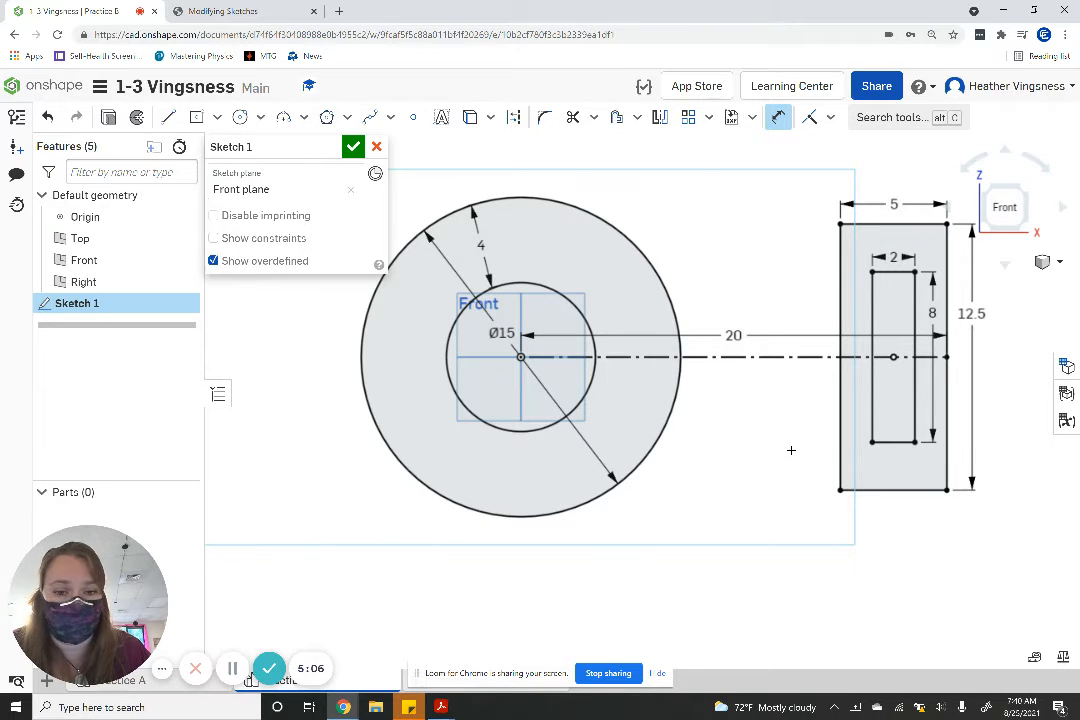
- Following the Practice B drawing, sketch an inward-curving 3 point arc from the large rectangle's upper inner corner to the 15 in circle, with radius 12.5 in
left_click(250, 14)
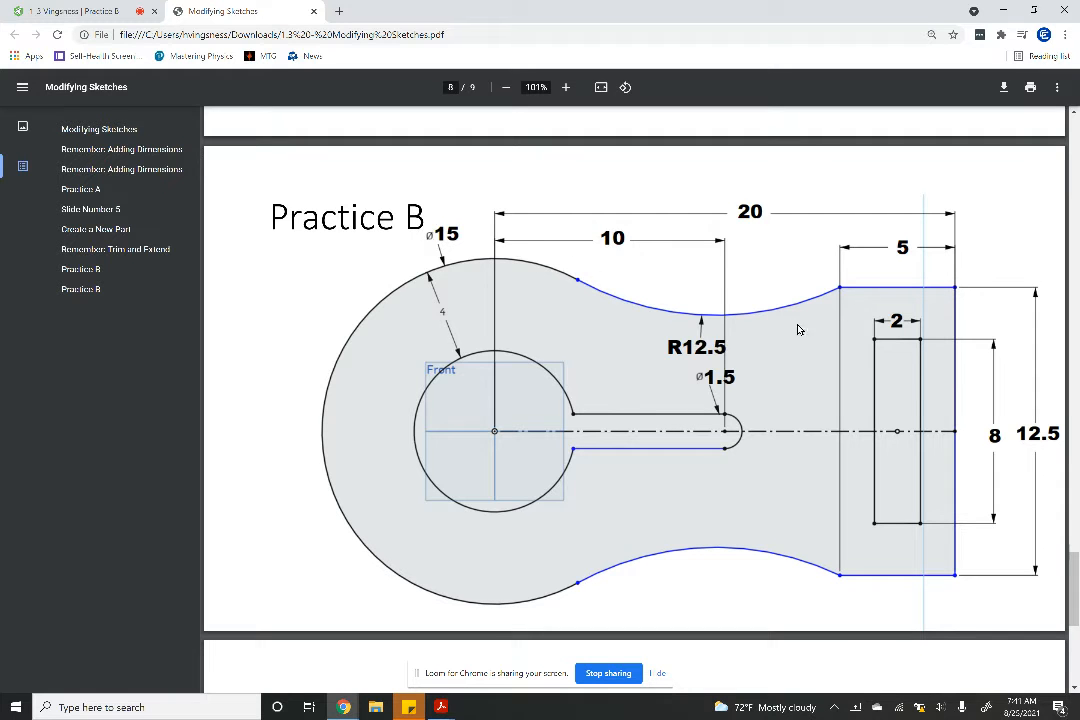
left_click(45, 10)
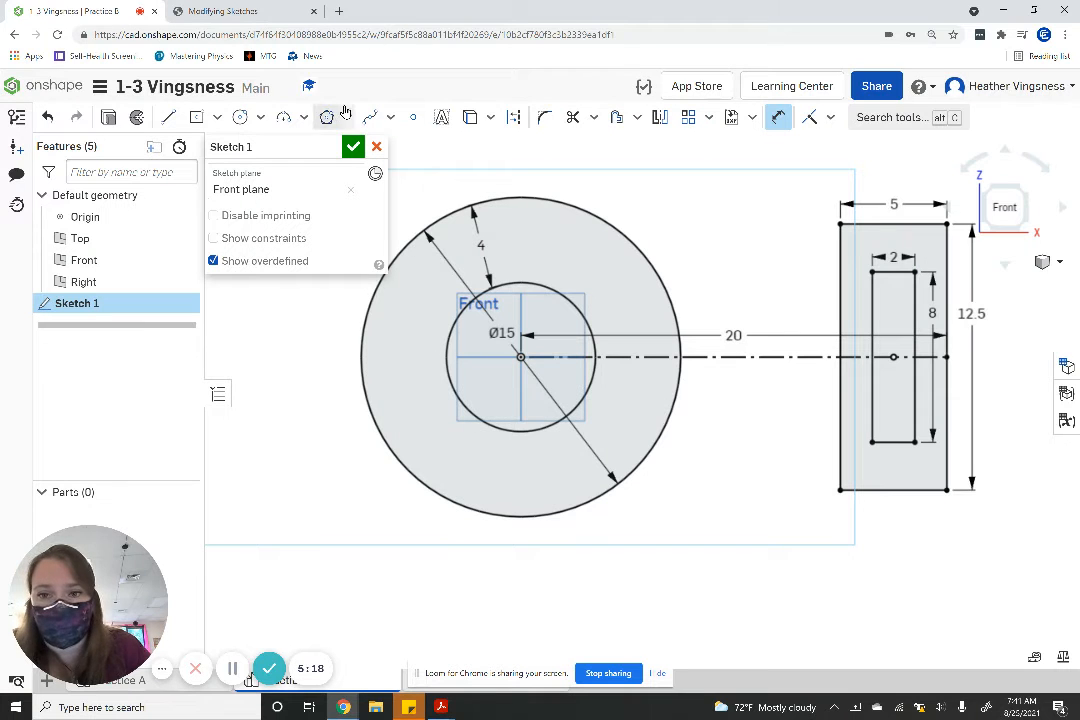
left_click(302, 117)
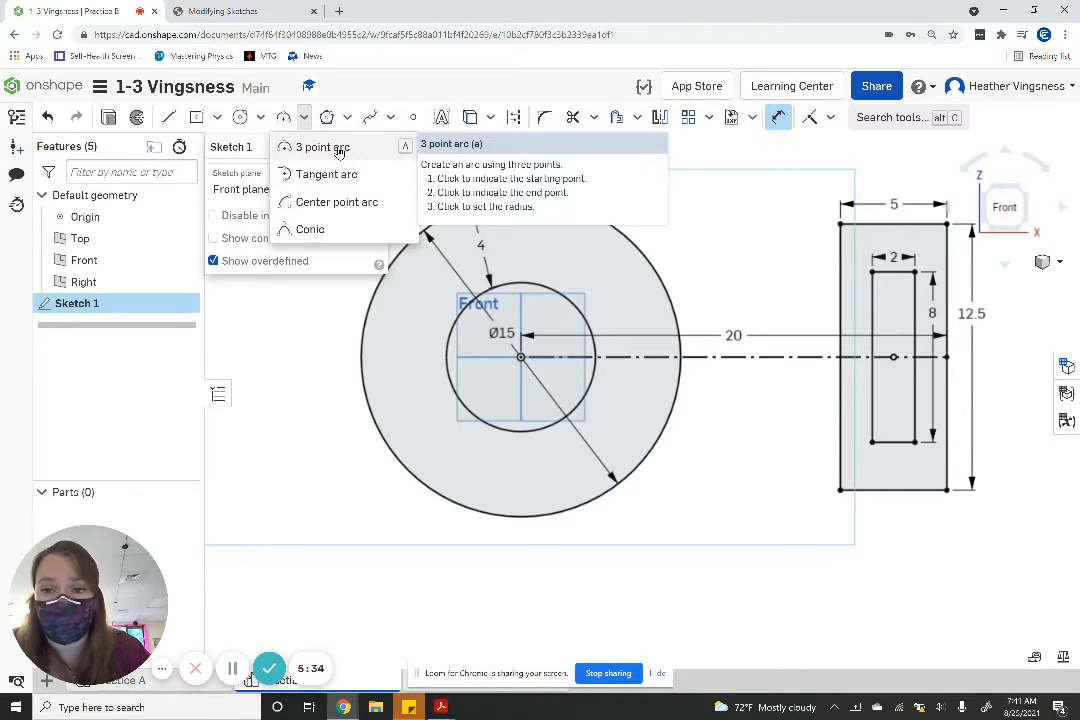
left_click(338, 149)
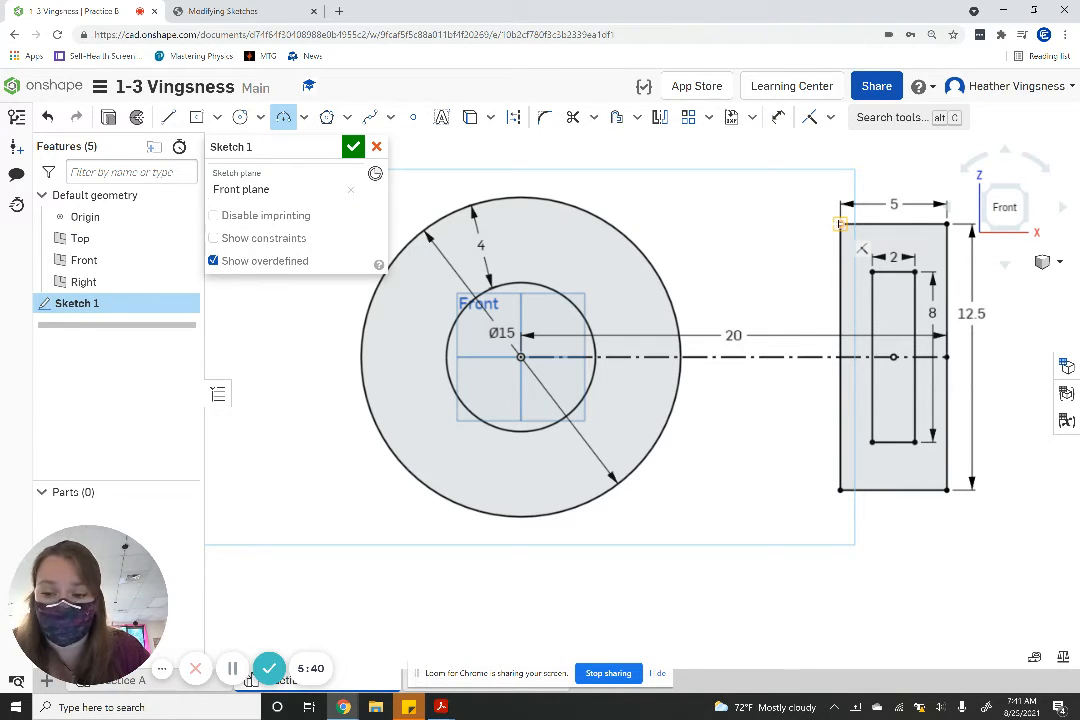
left_click(840, 224)
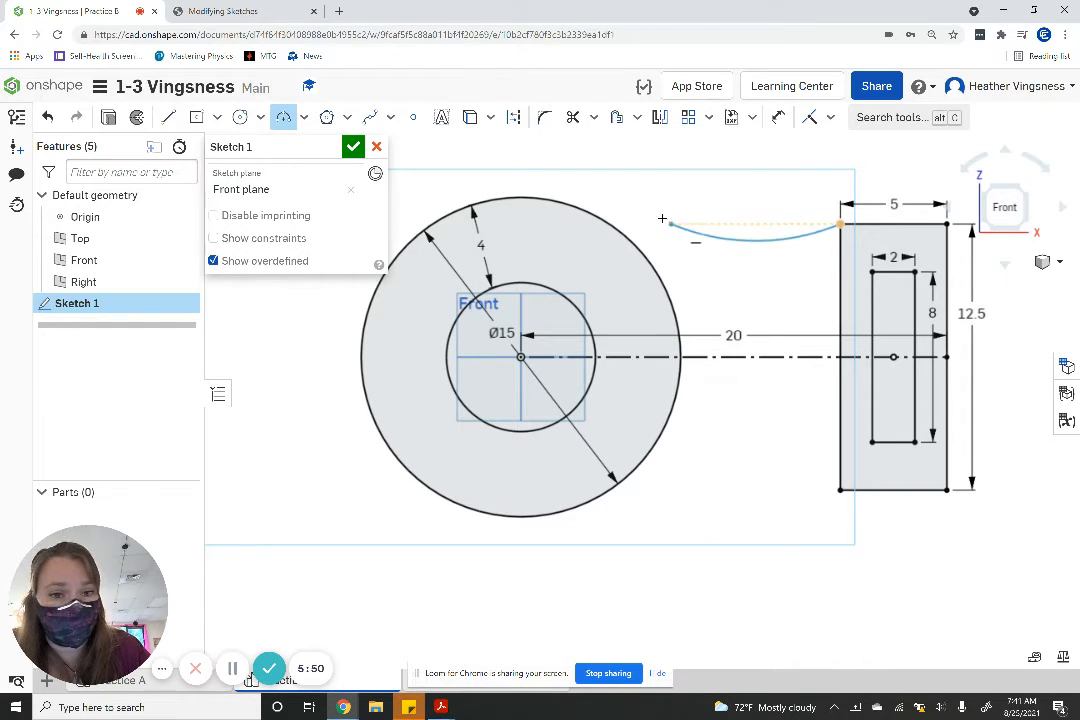
right_click(608, 222)
key("Escape")
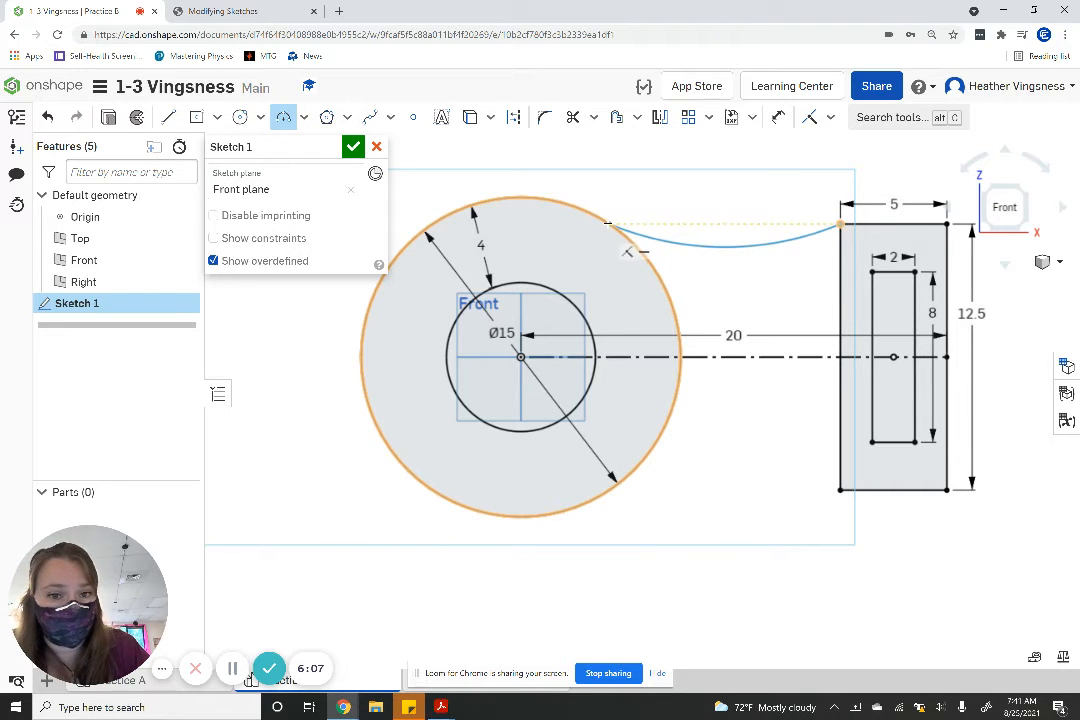
left_click(617, 227)
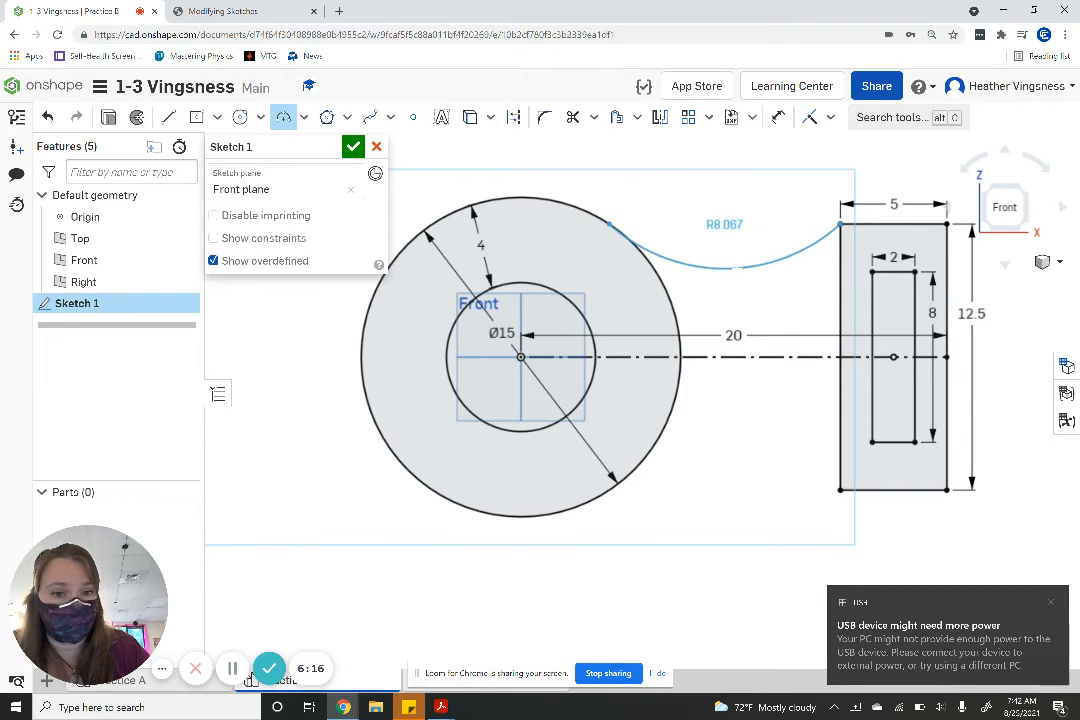
left_click(735, 267)
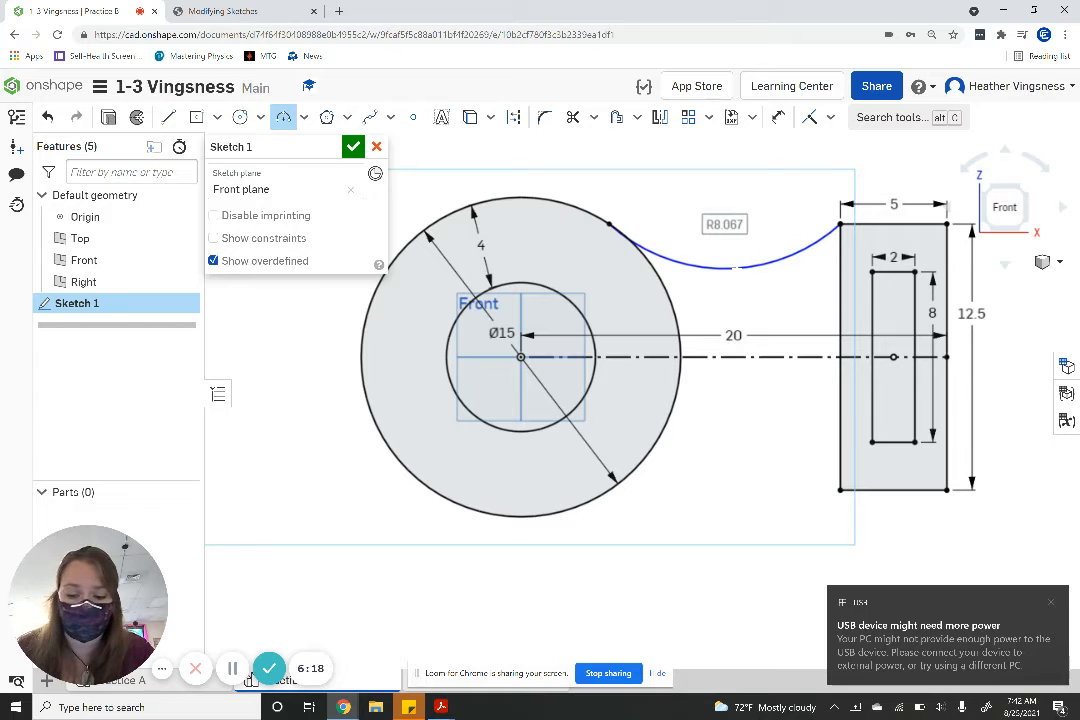
type("13.5")
key("Return")
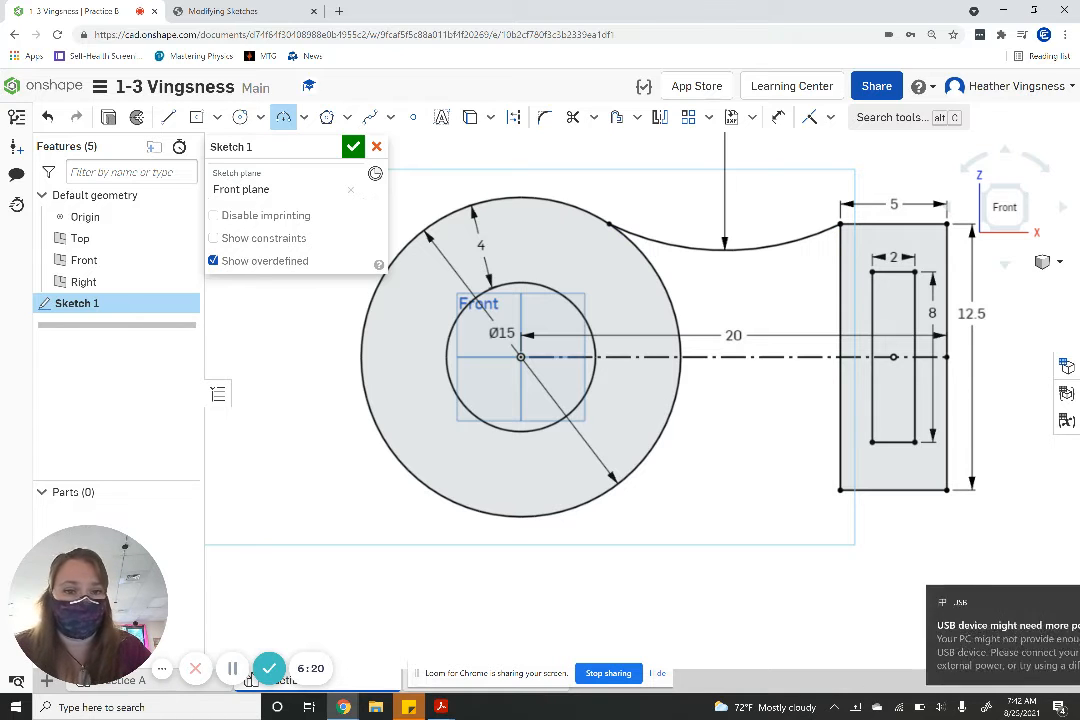
- Sketch a matching inward-curving 3 point arc from the large rectangle's lower inner corner to the 15 in circle, with radius 12.5 in
left_click(839, 491)
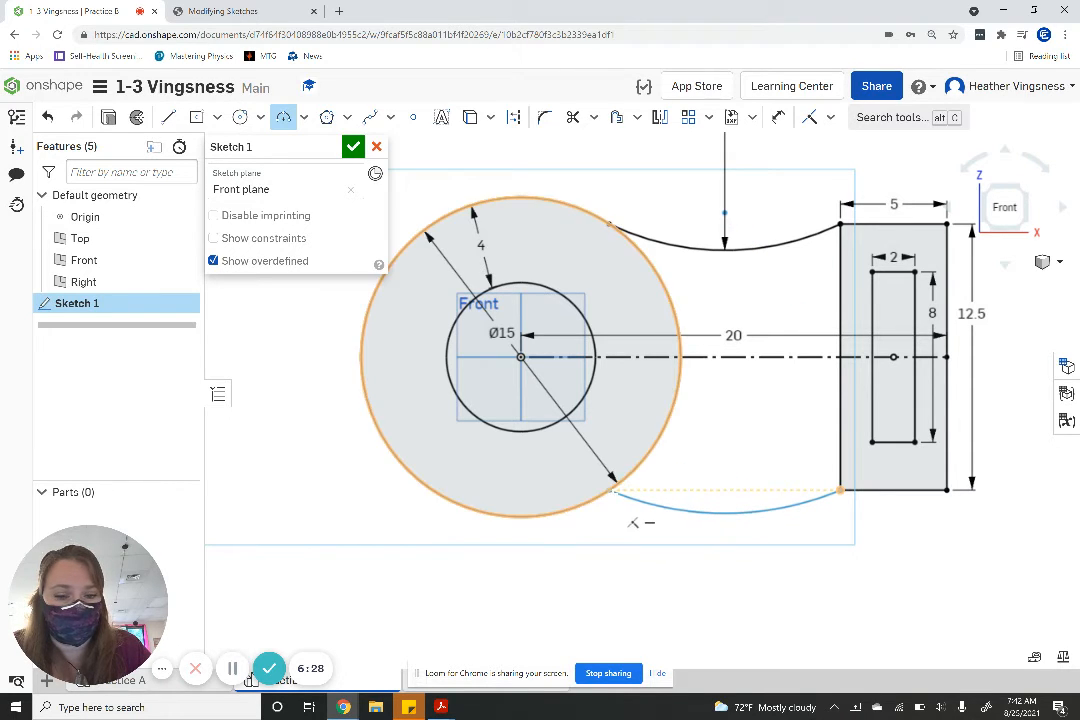
left_click(612, 492)
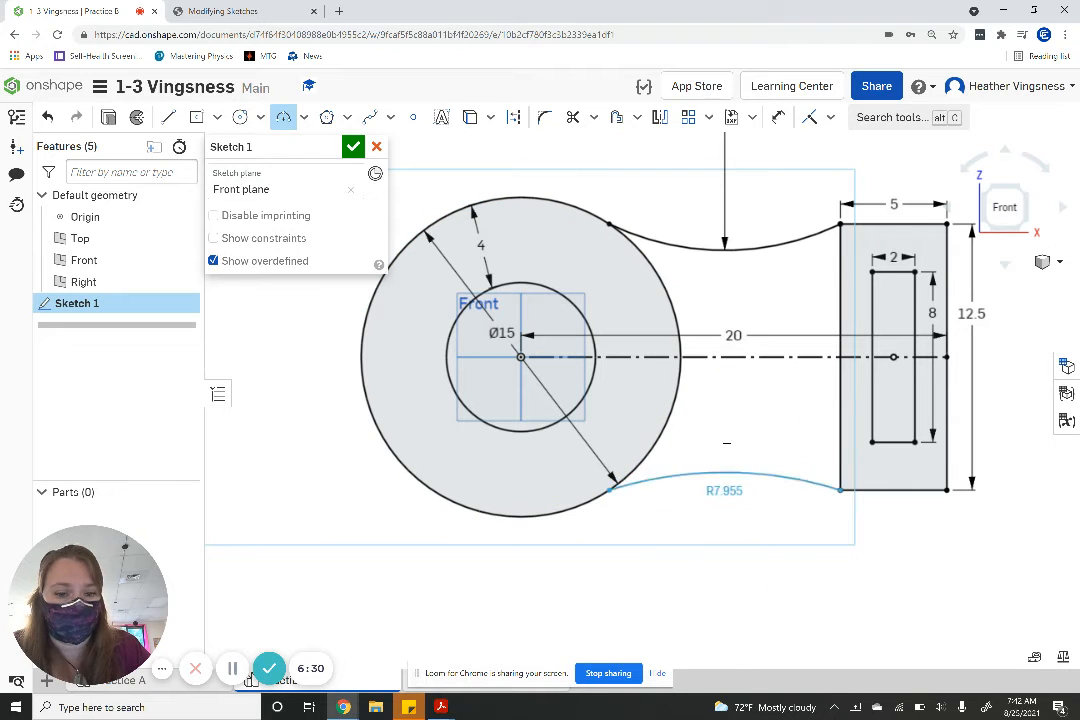
left_click(740, 448)
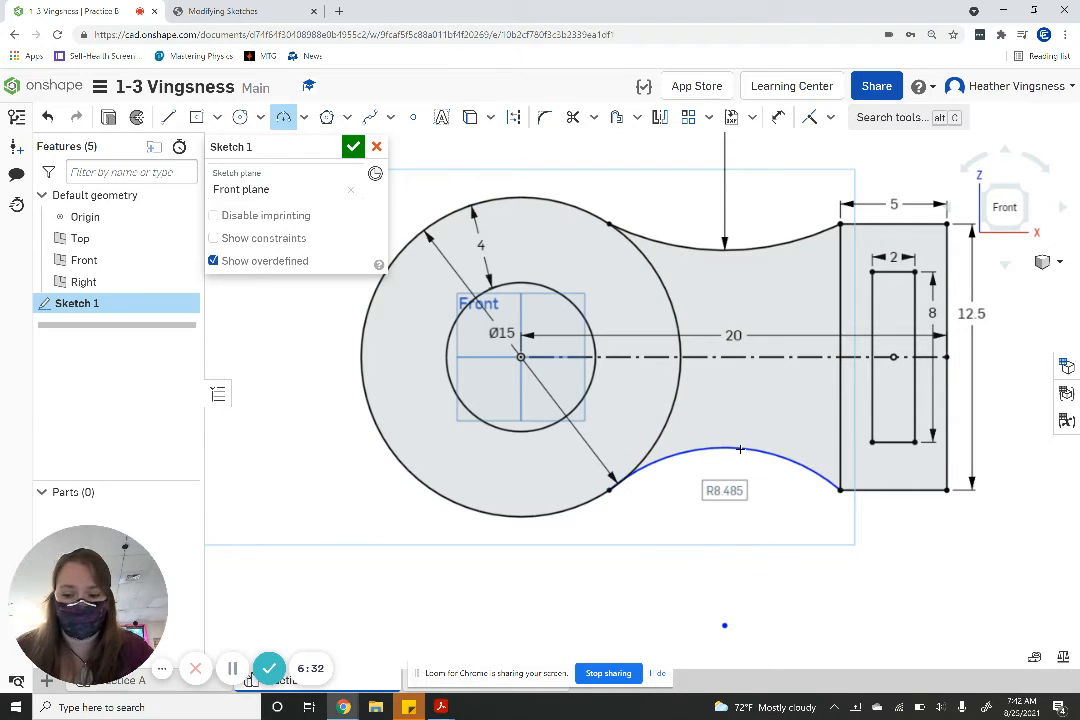
type("1.5")
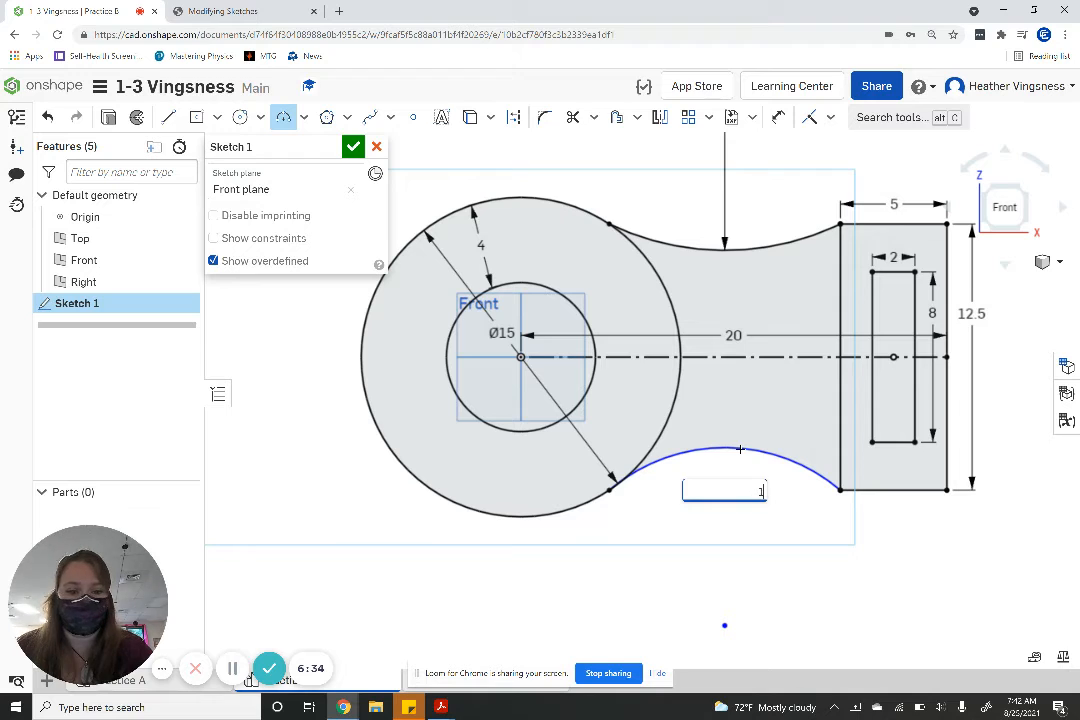
key("Return")
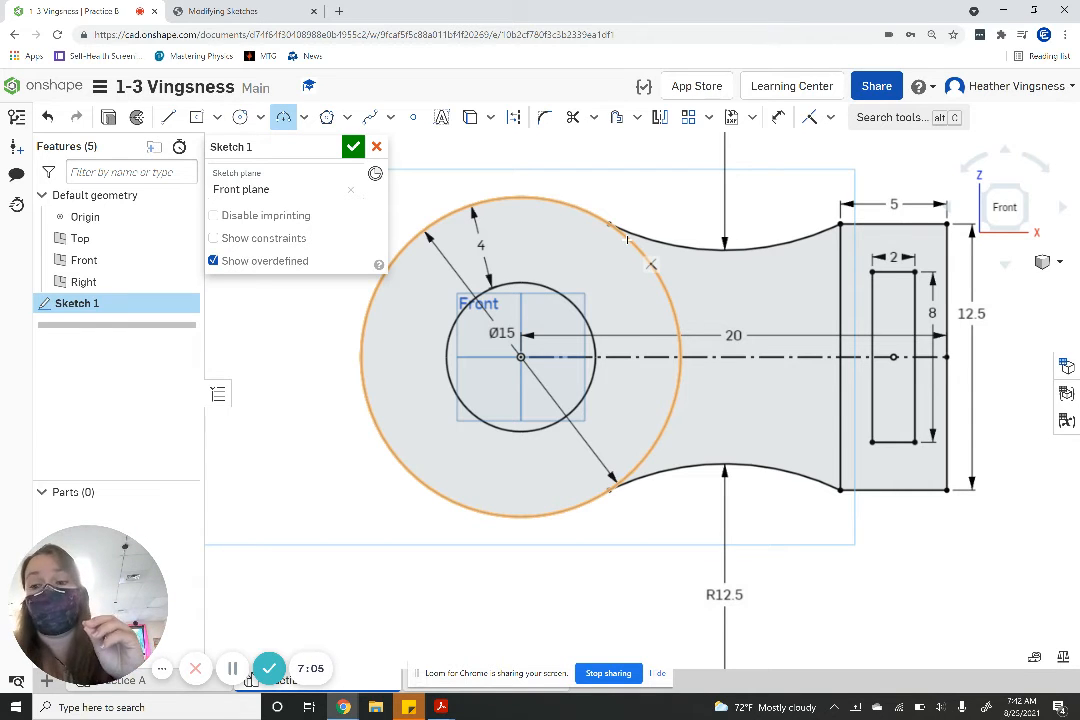
- Consult the Practice B drawing and sketch a 1.5 in diameter circle centred on the construction line, midway between the two arcs
left_click(237, 12)
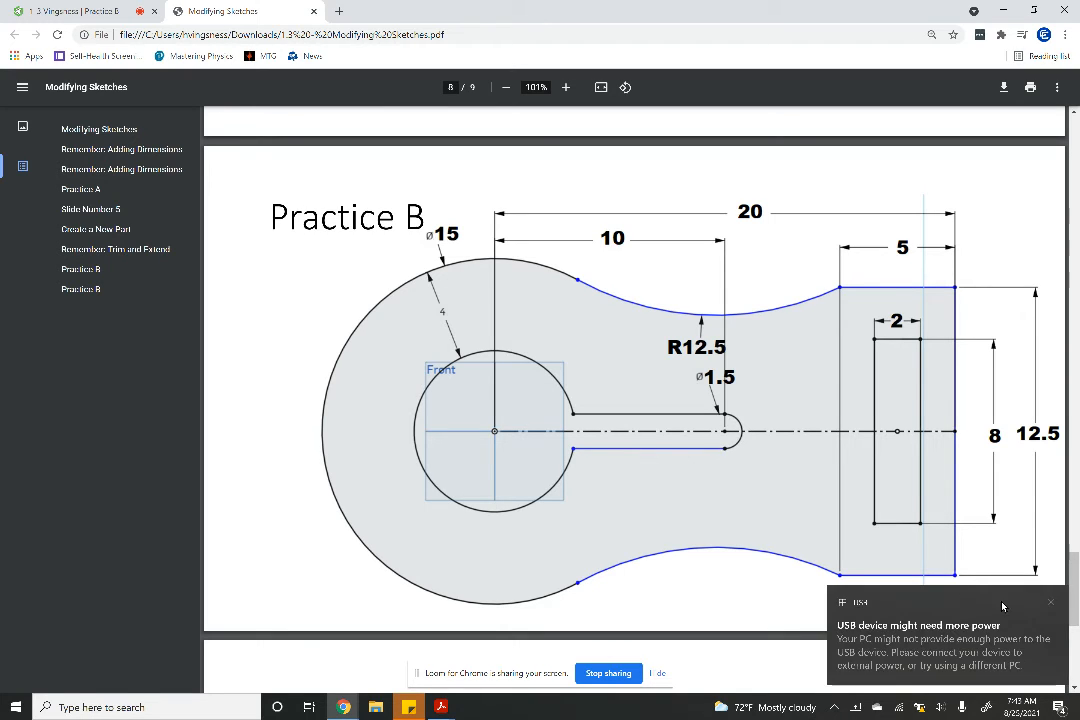
left_click(1051, 603)
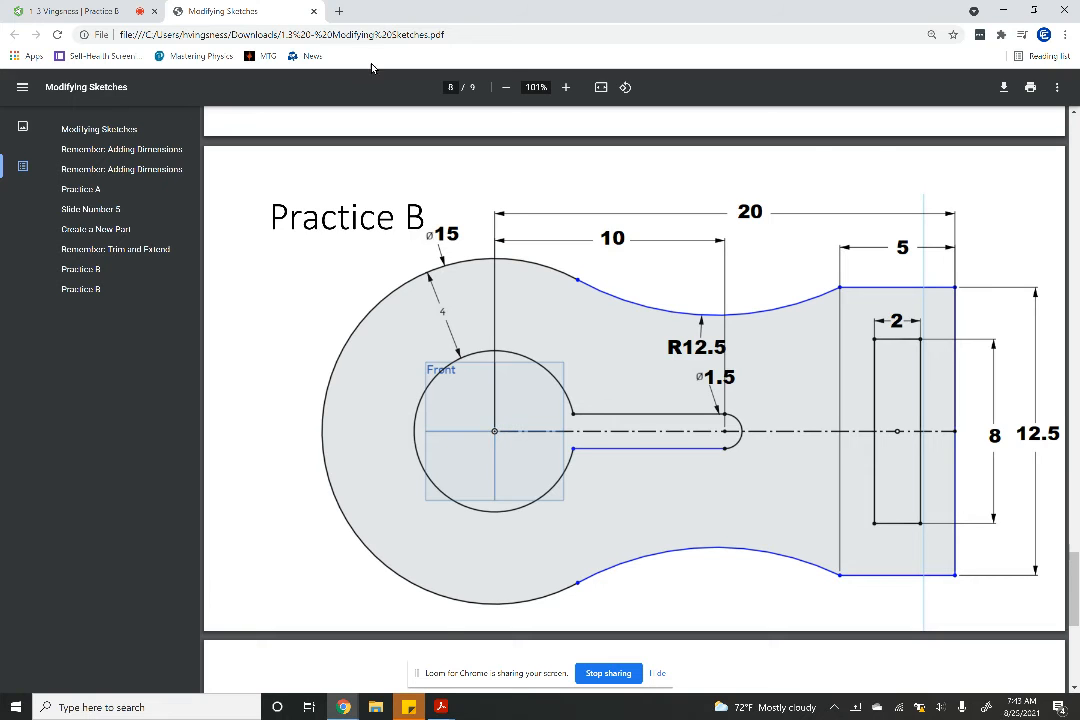
left_click(107, 6)
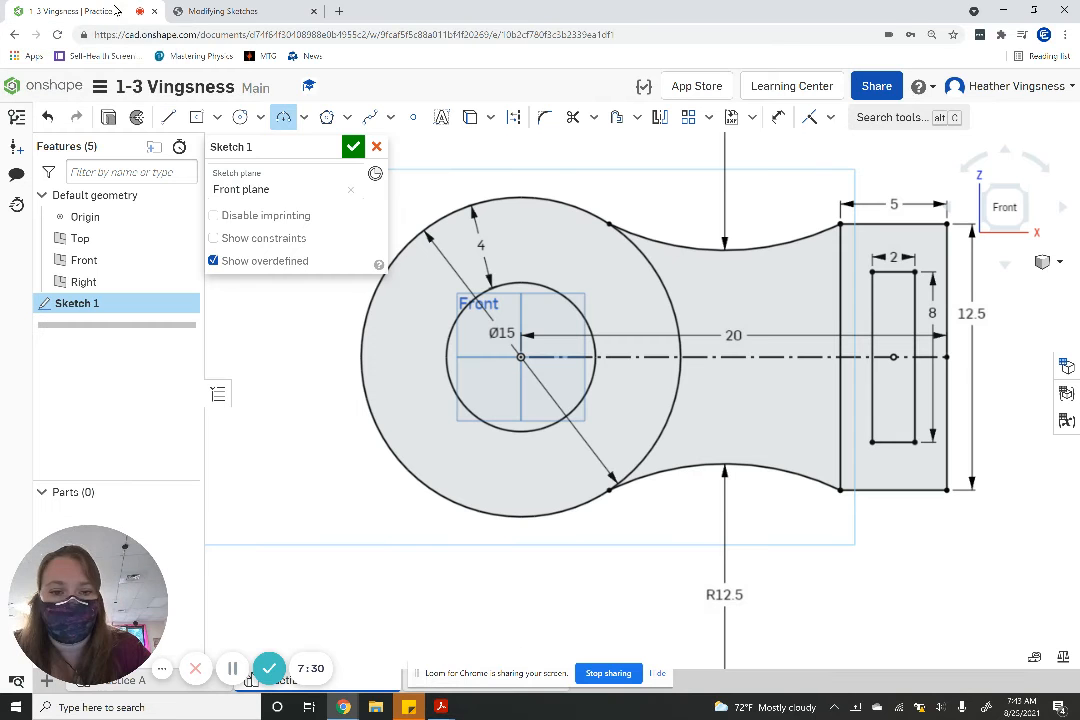
left_click(242, 118)
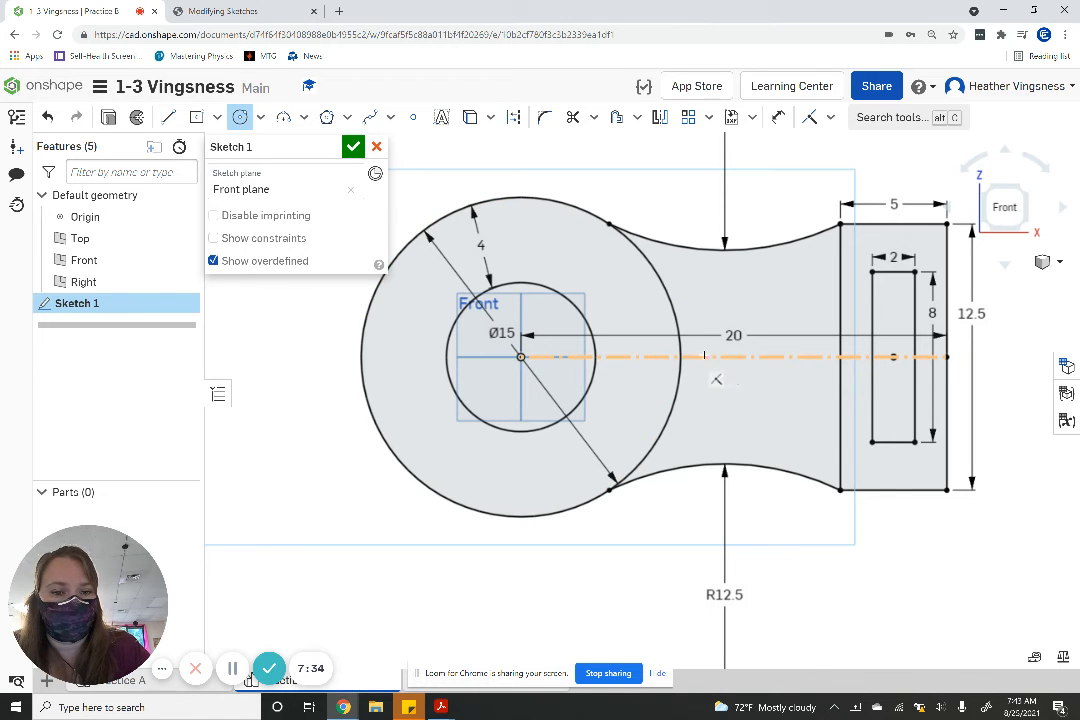
left_click(726, 357)
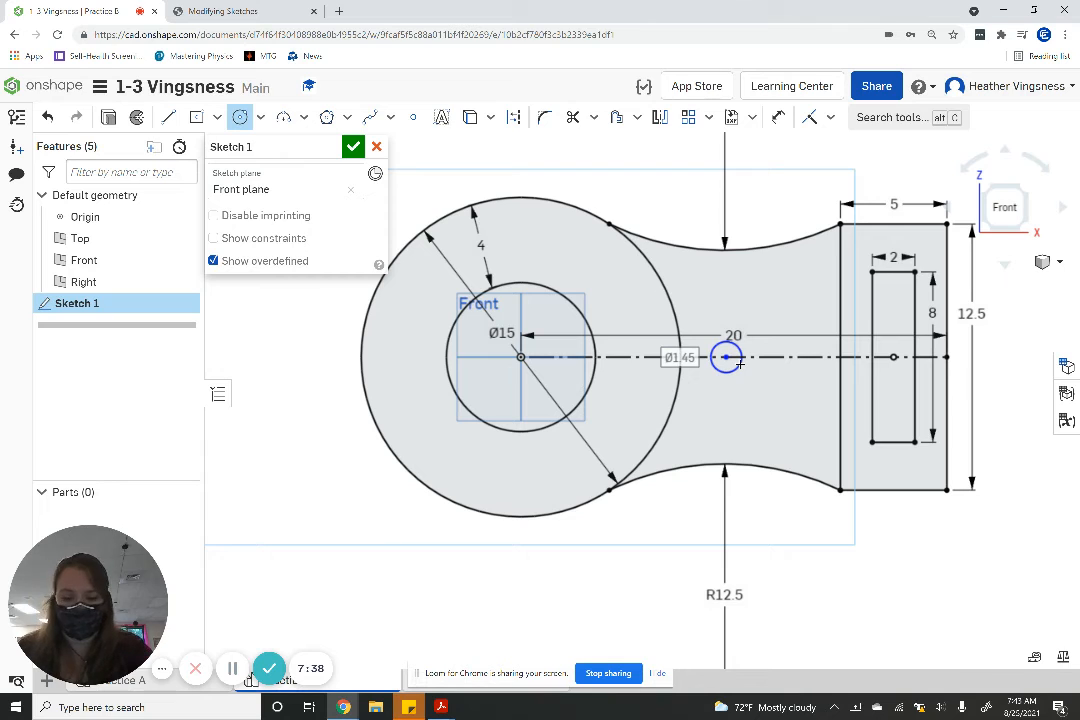
type("1.5")
key("Return")
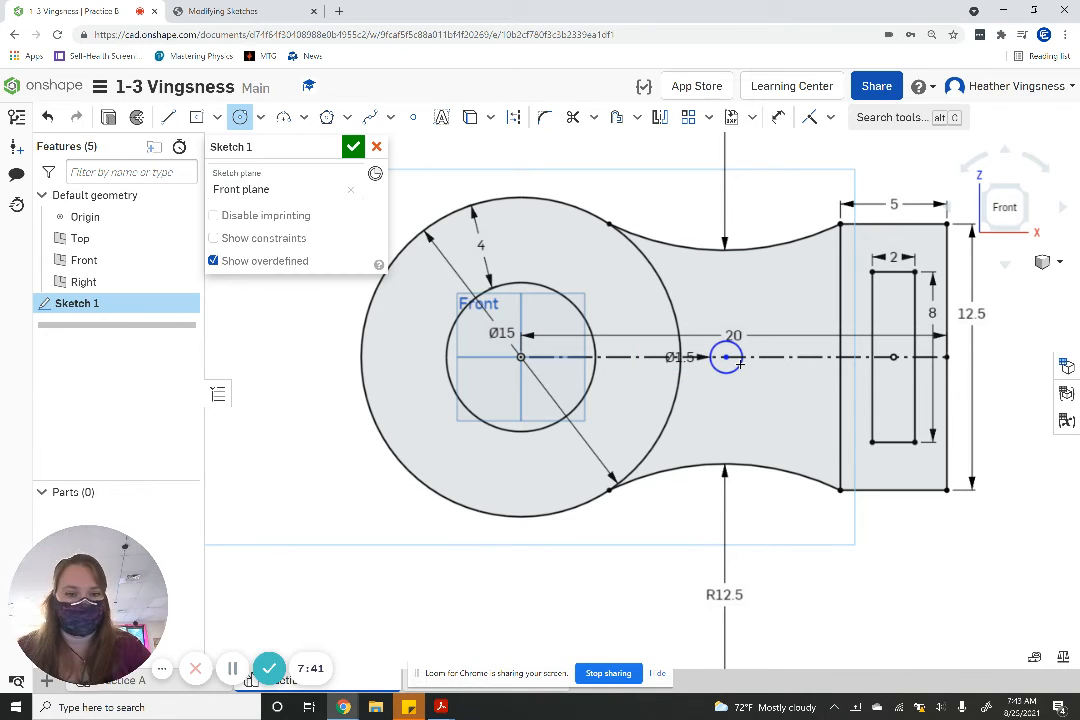
- Dimension the horizontal distance from the origin to the centre of the 1.5 in circle as 10 in
left_click(780, 119)
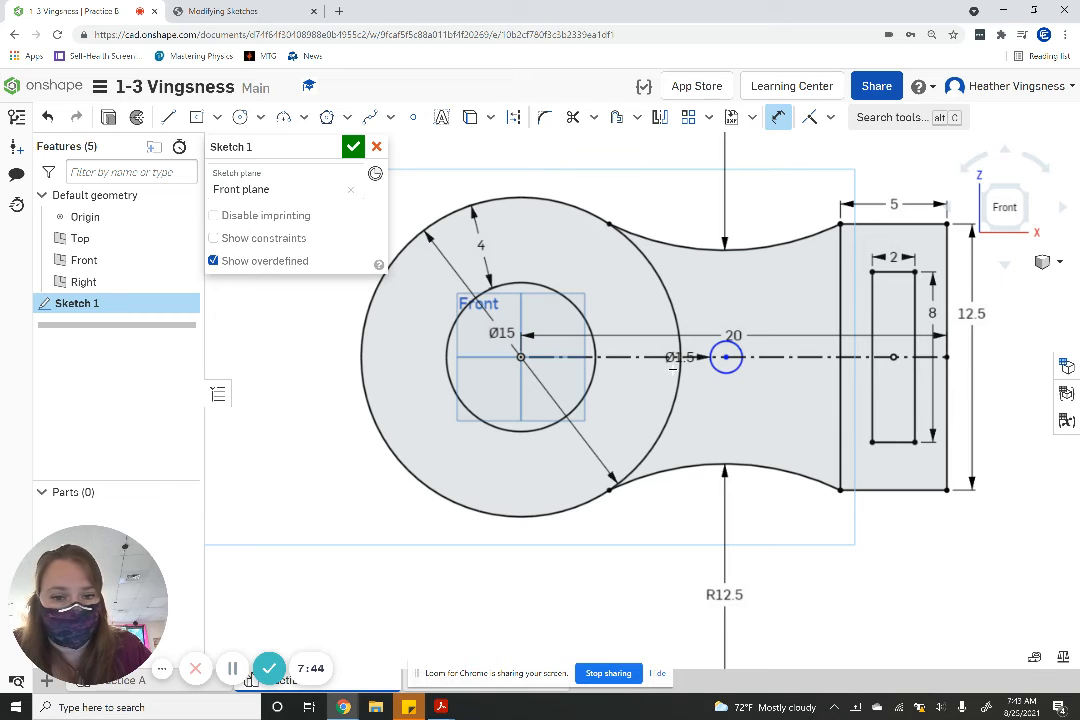
left_click(726, 357)
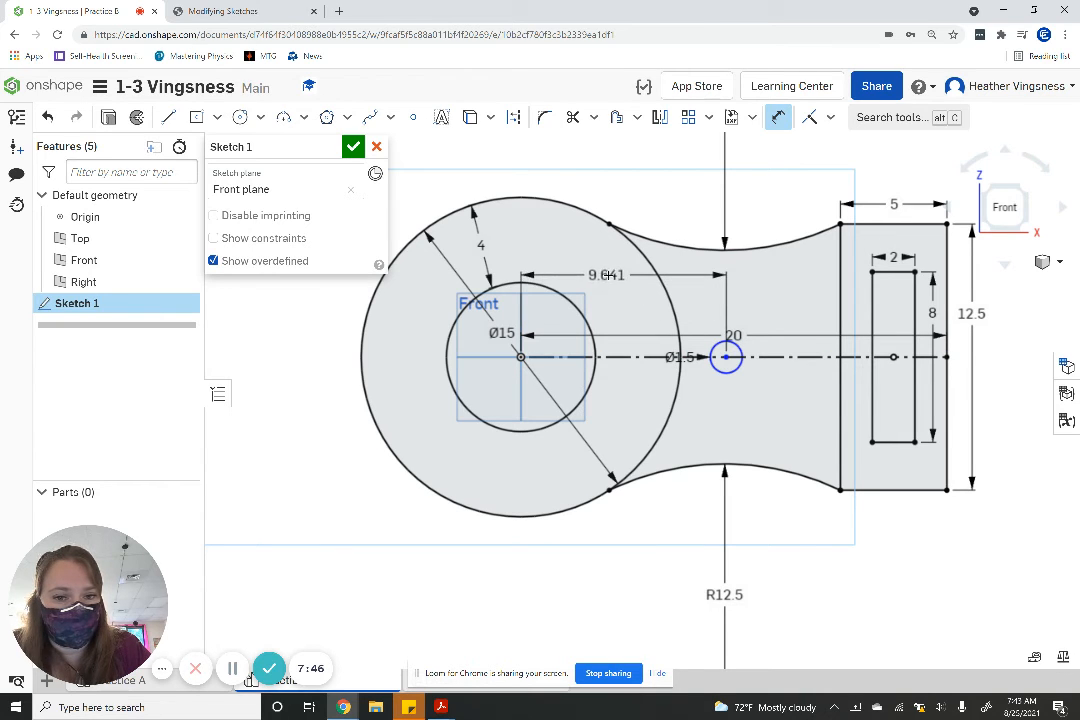
left_click(608, 276)
type("10")
key("Return")
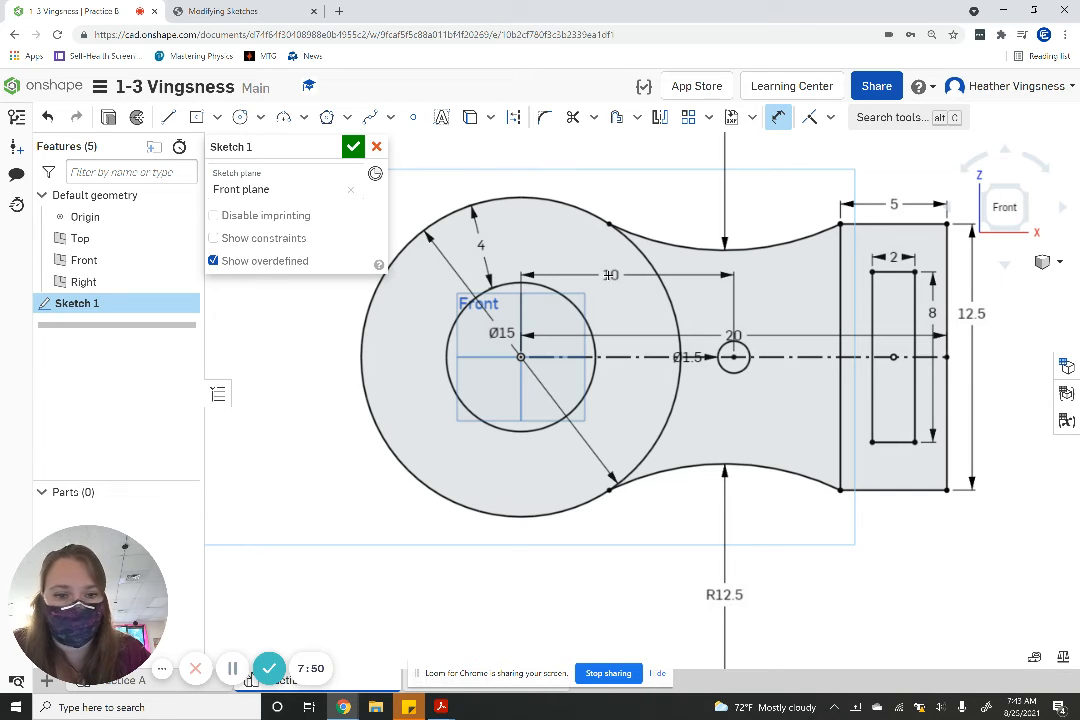
- Consult the Practice B drawing and sketch a 10 in horizontal line from the small circle's lowest point to directly below the origin
left_click(207, 11)
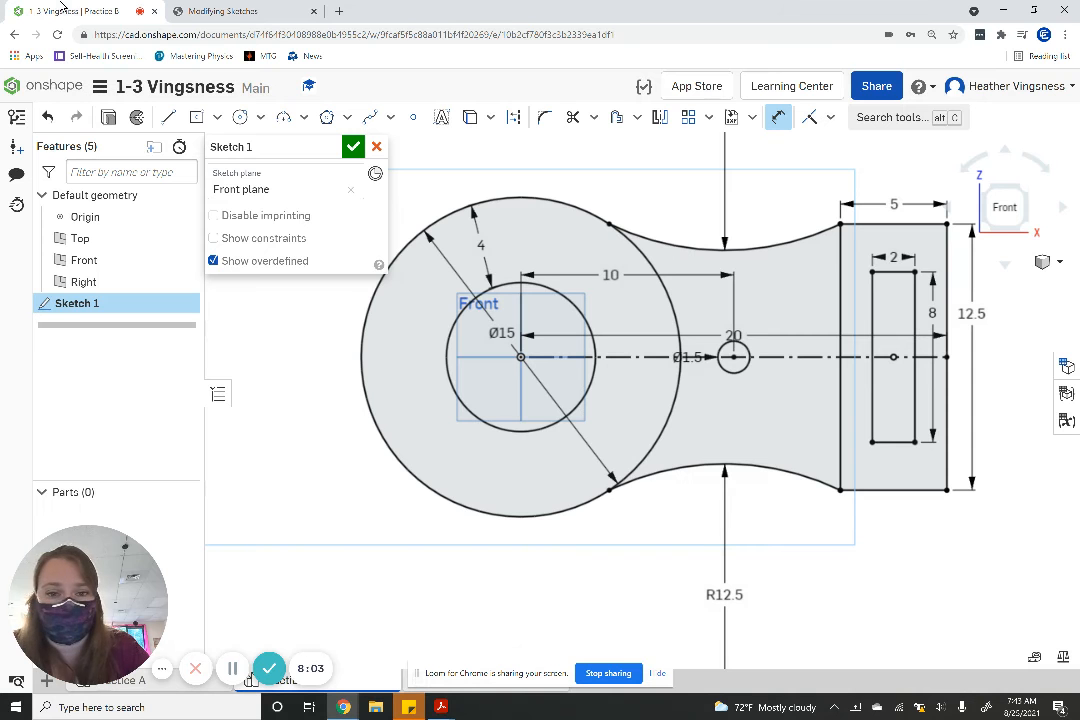
left_click(54, 9)
left_click(168, 117)
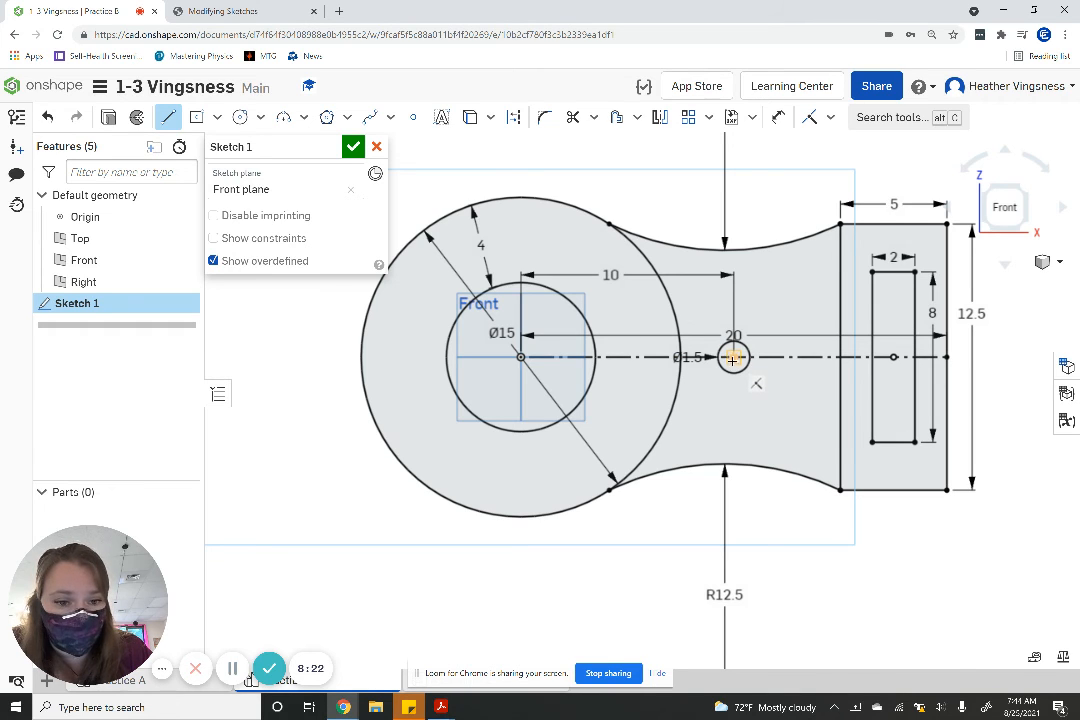
left_click(733, 358)
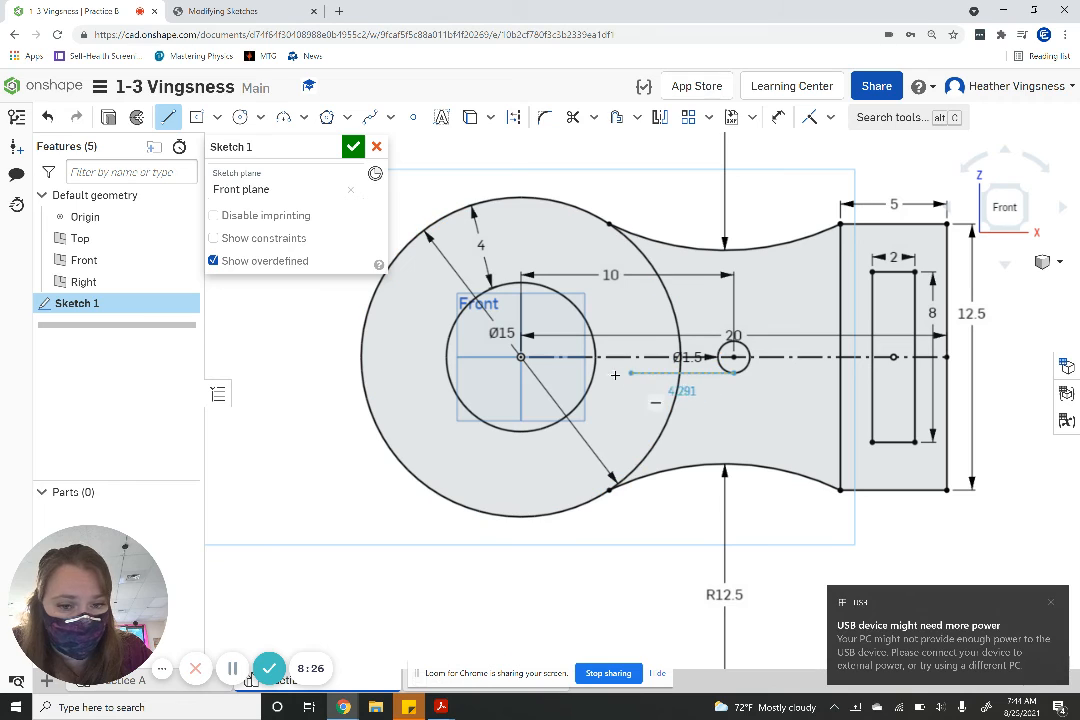
left_click(521, 372)
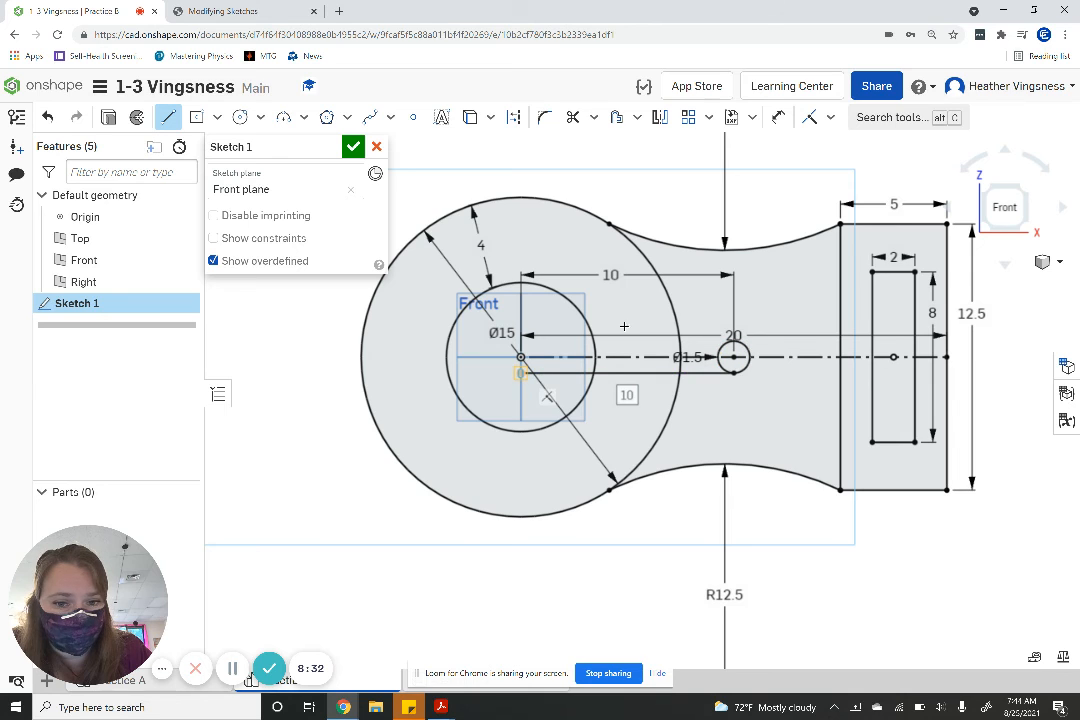
key("Escape")
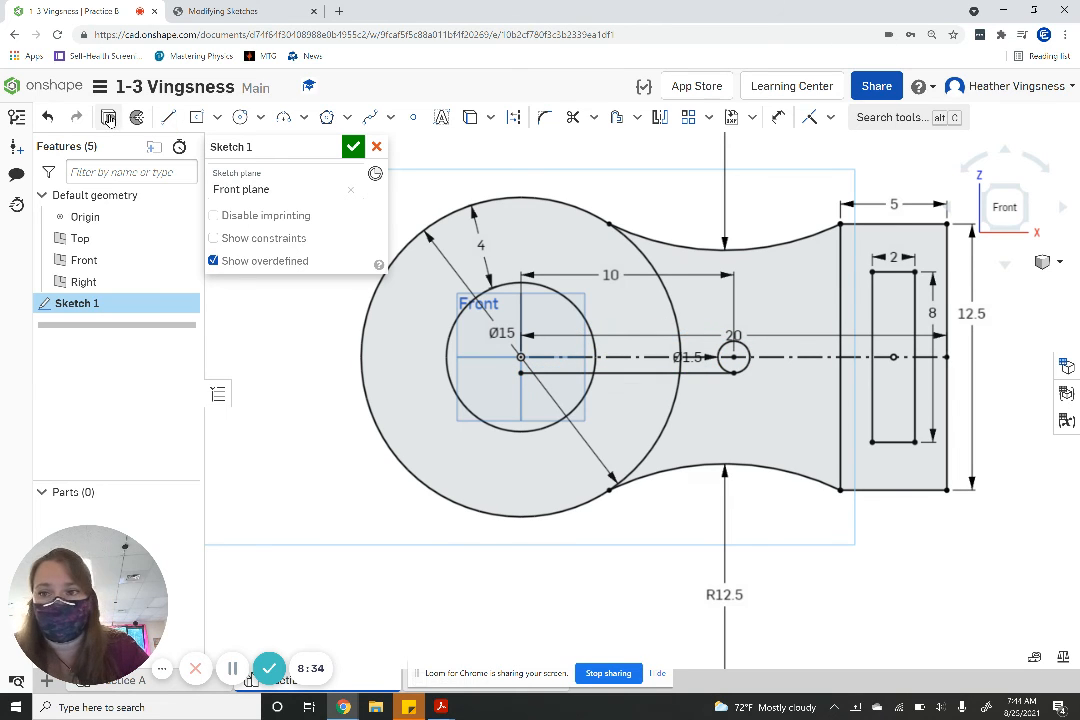
- Sketch a matching 10 in horizontal line from the small circle's highest point to directly above the origin
left_click(168, 117)
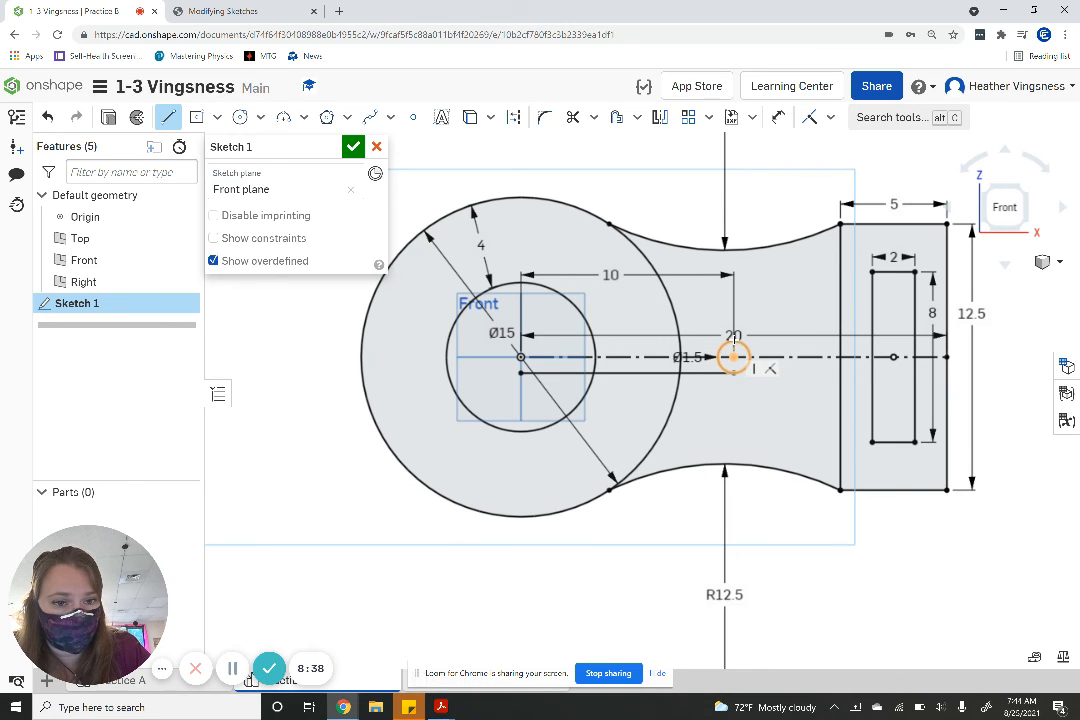
left_click(733, 356)
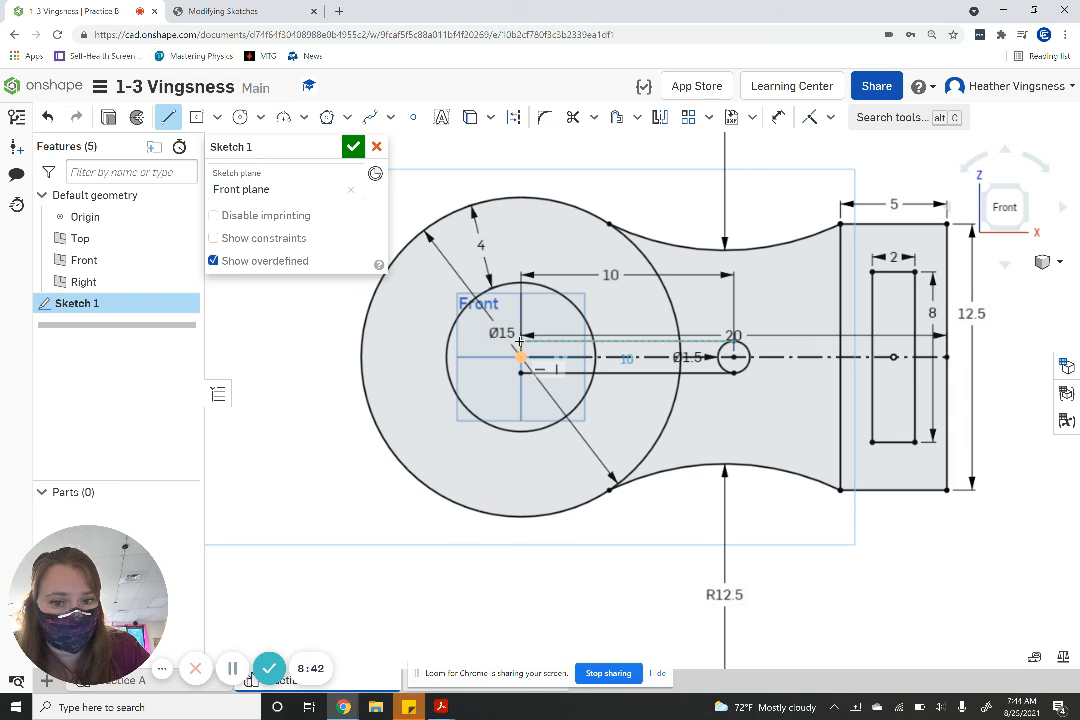
left_click(521, 342)
key("Escape")
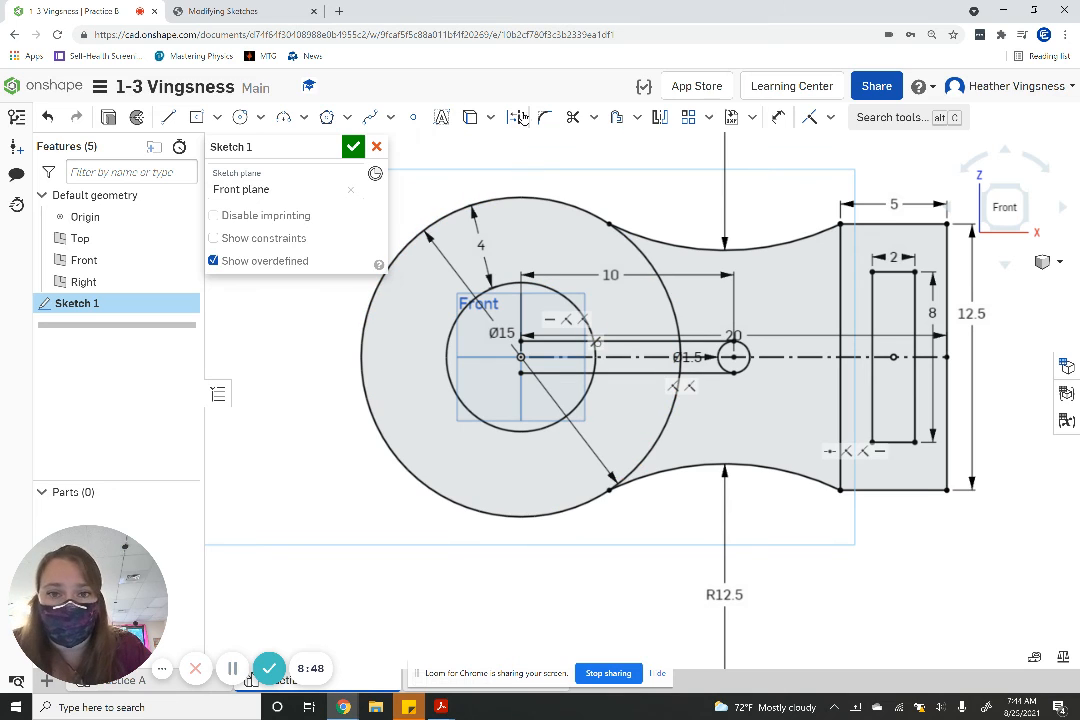
- Trim the 15 in circle between each 12.5 in radius arc's endpoint and the nearer horizontal line
left_click(572, 117)
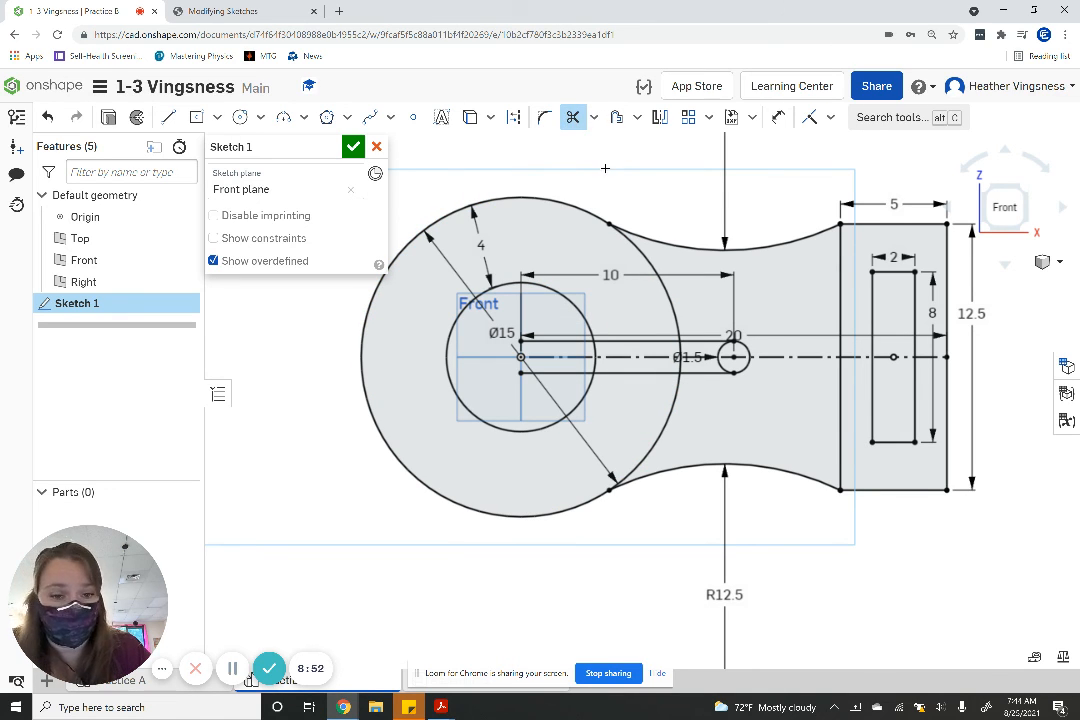
left_click(629, 248)
left_click(660, 433)
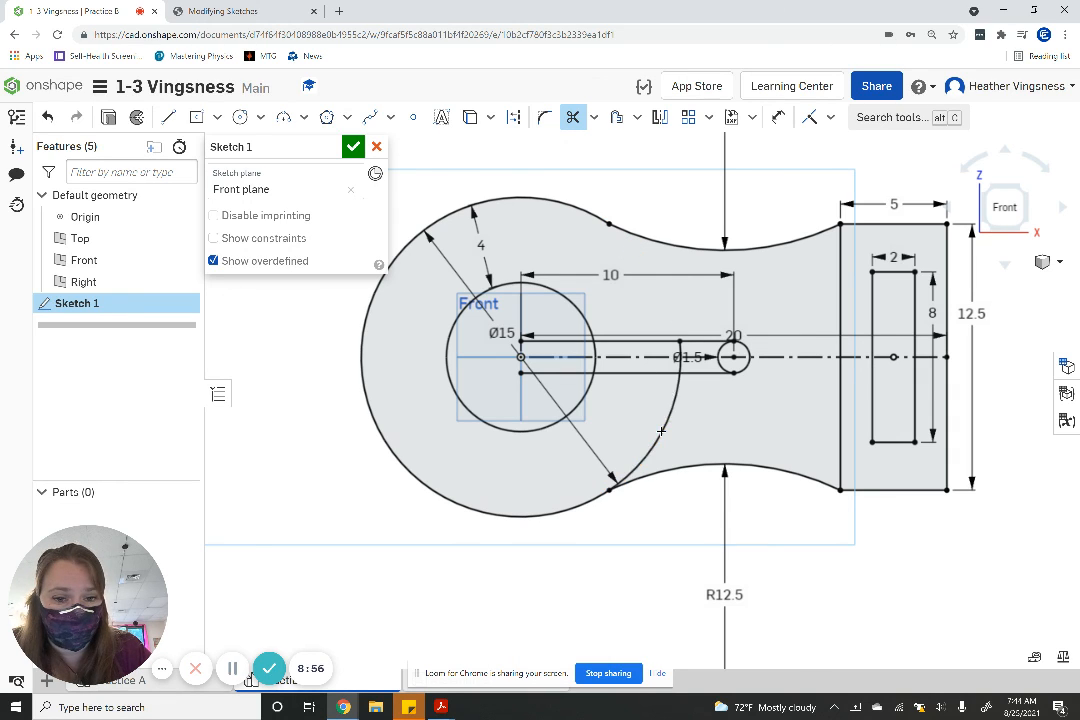
left_click(615, 372)
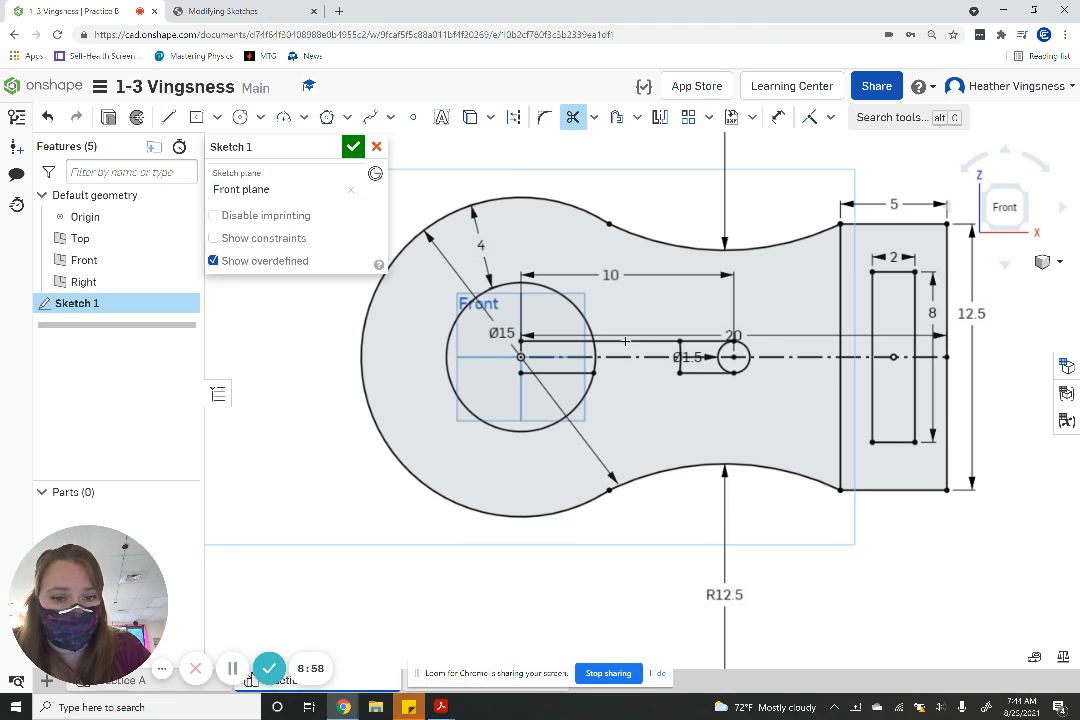
left_click(619, 340)
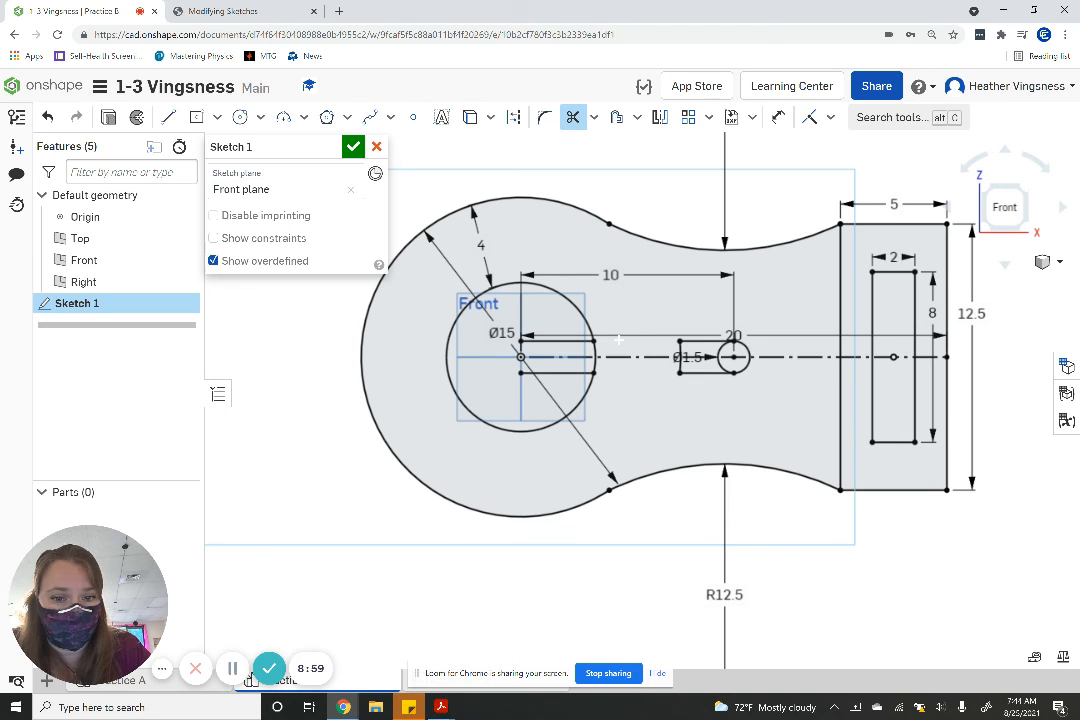
left_click(46, 118)
left_click(46, 118)
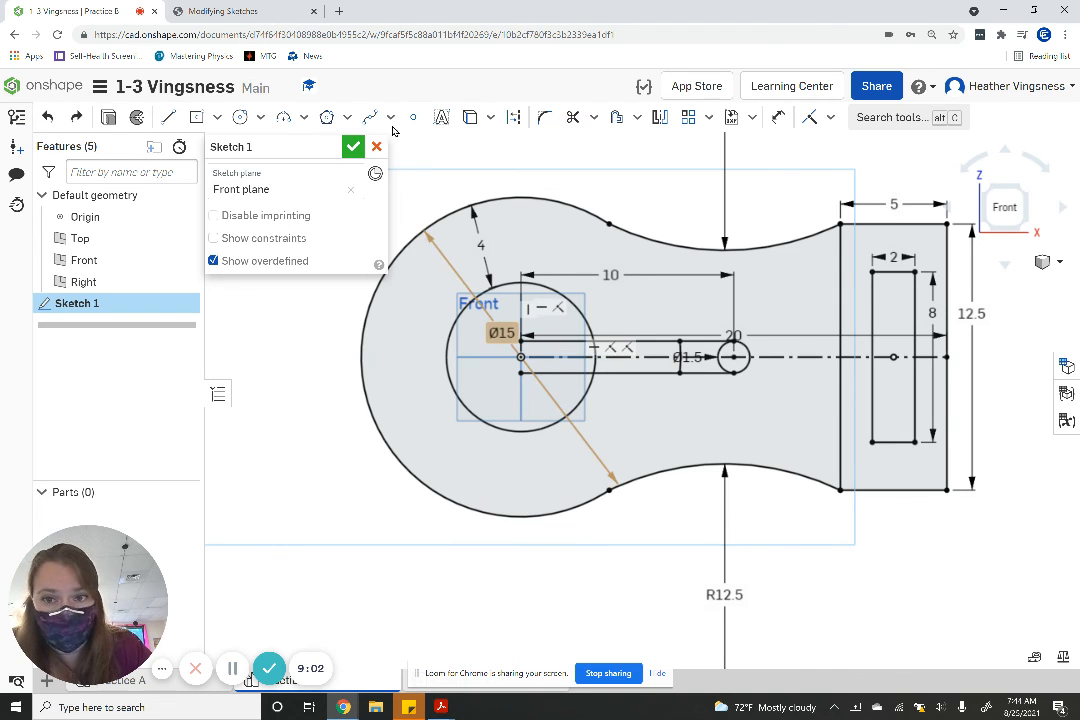
- Trim the lines inside the inner circle, the circle segments crossing the slot and the small circle's inner half to form a round-ended slot
left_click(570, 118)
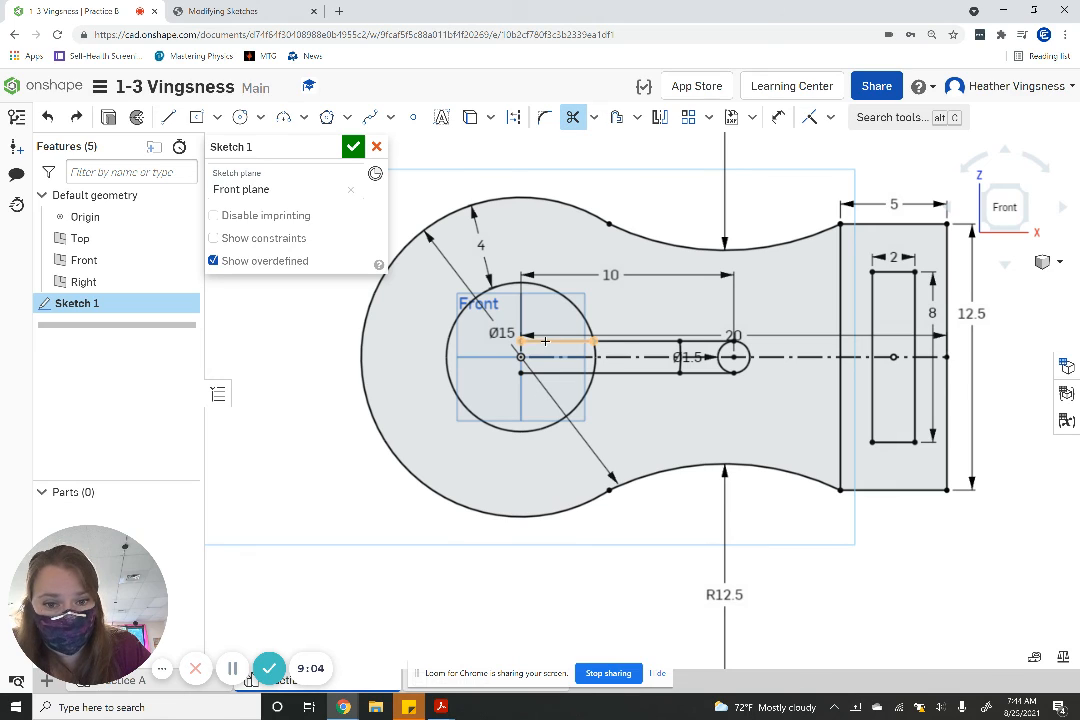
left_click(548, 373)
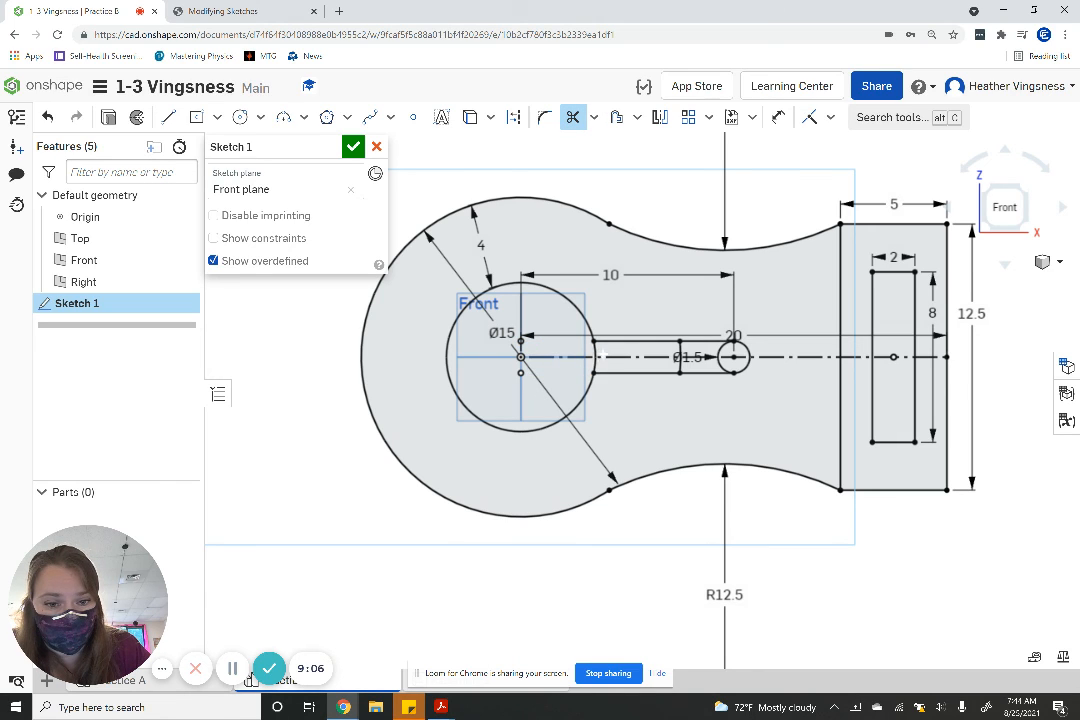
left_click(594, 366)
left_click(679, 344)
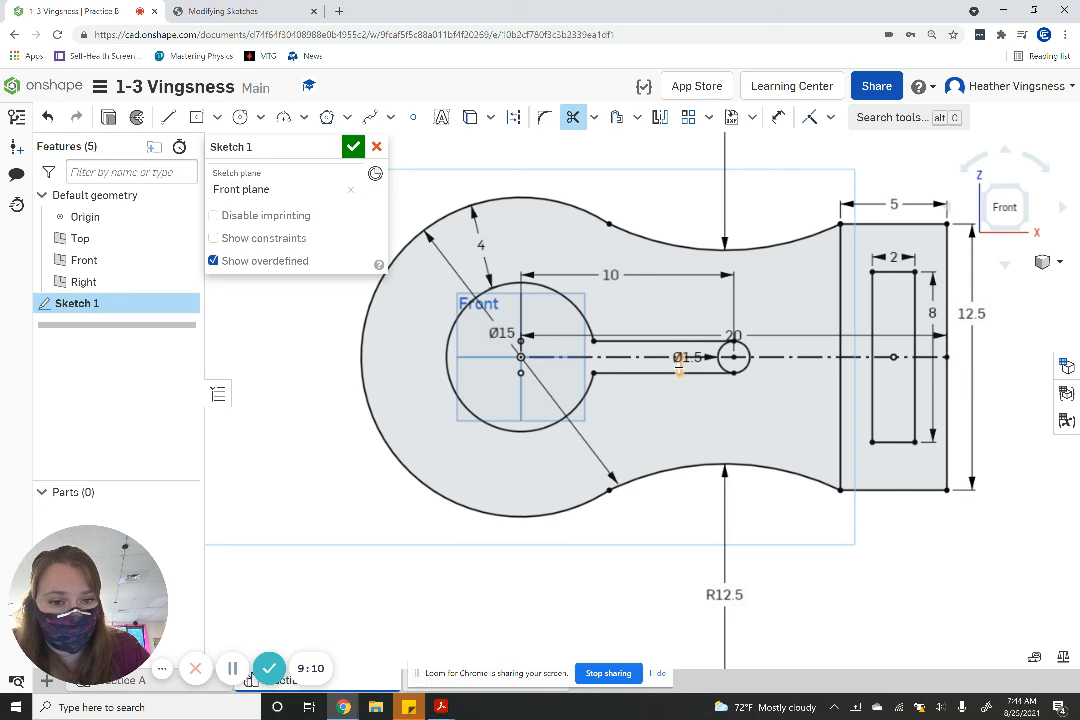
left_click(679, 368)
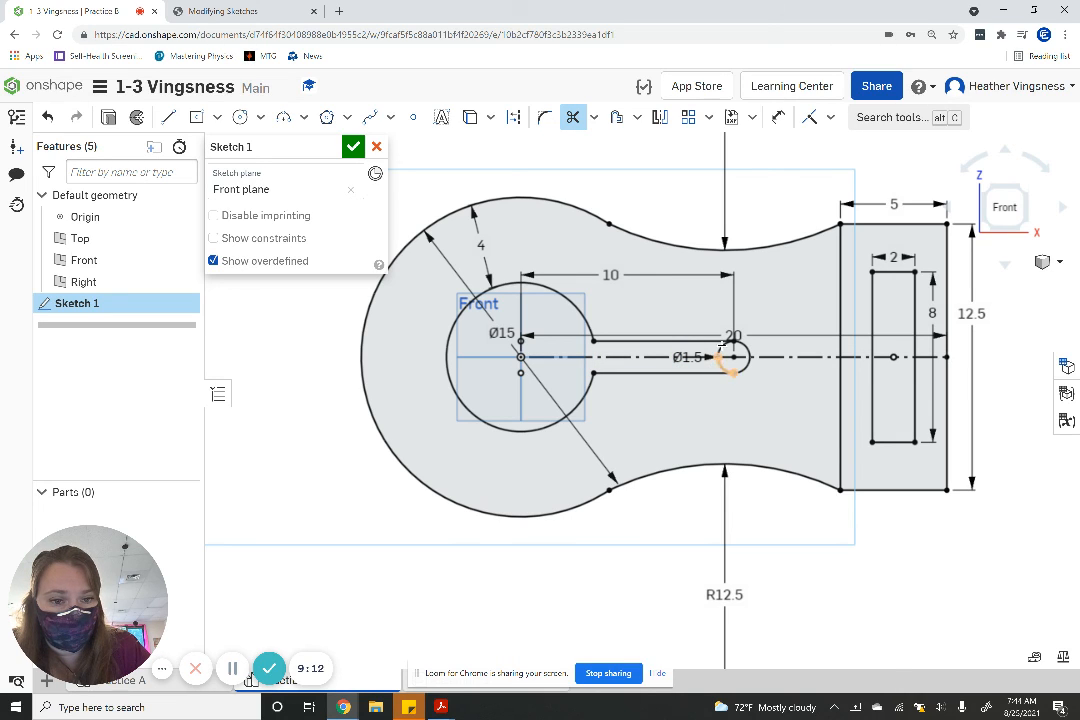
left_click(721, 344)
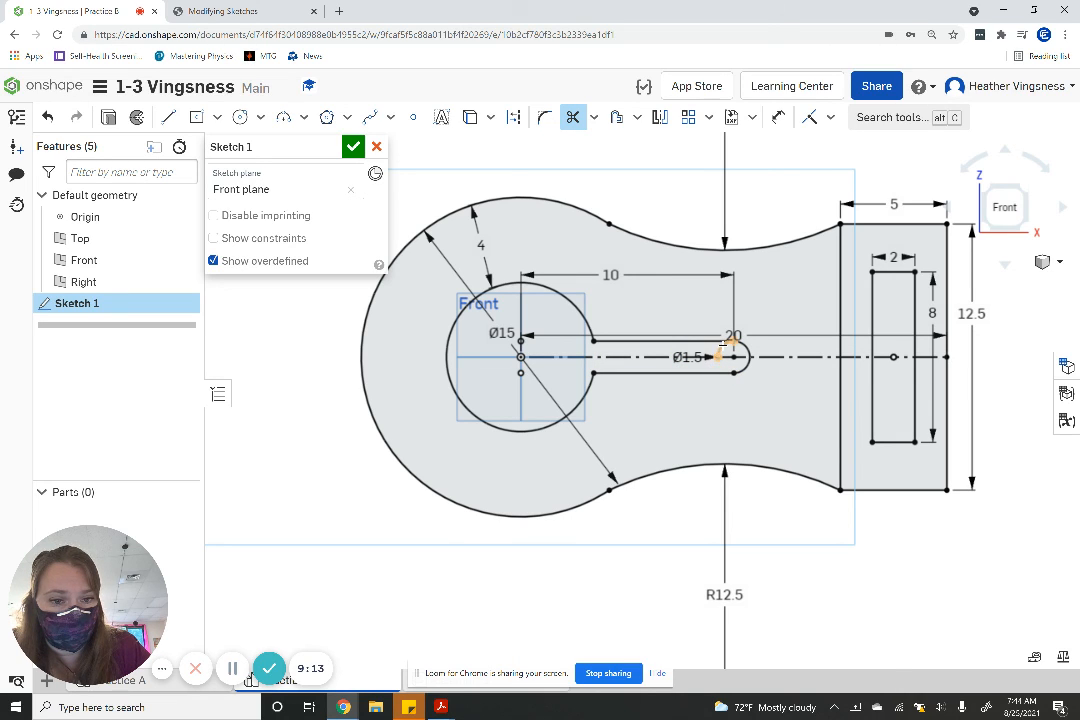
- Trim away the large rectangle's vertical edge between the two arcs and compare the sketch with the Practice B drawing
left_click(838, 305)
left_click(837, 400)
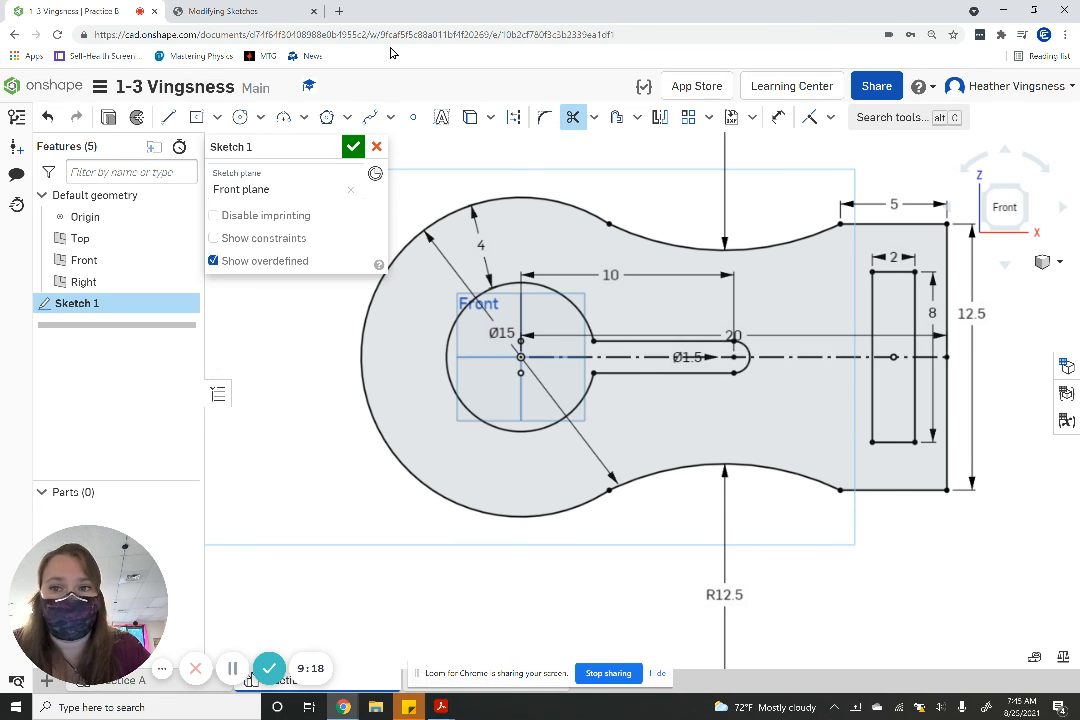
left_click(210, 9)
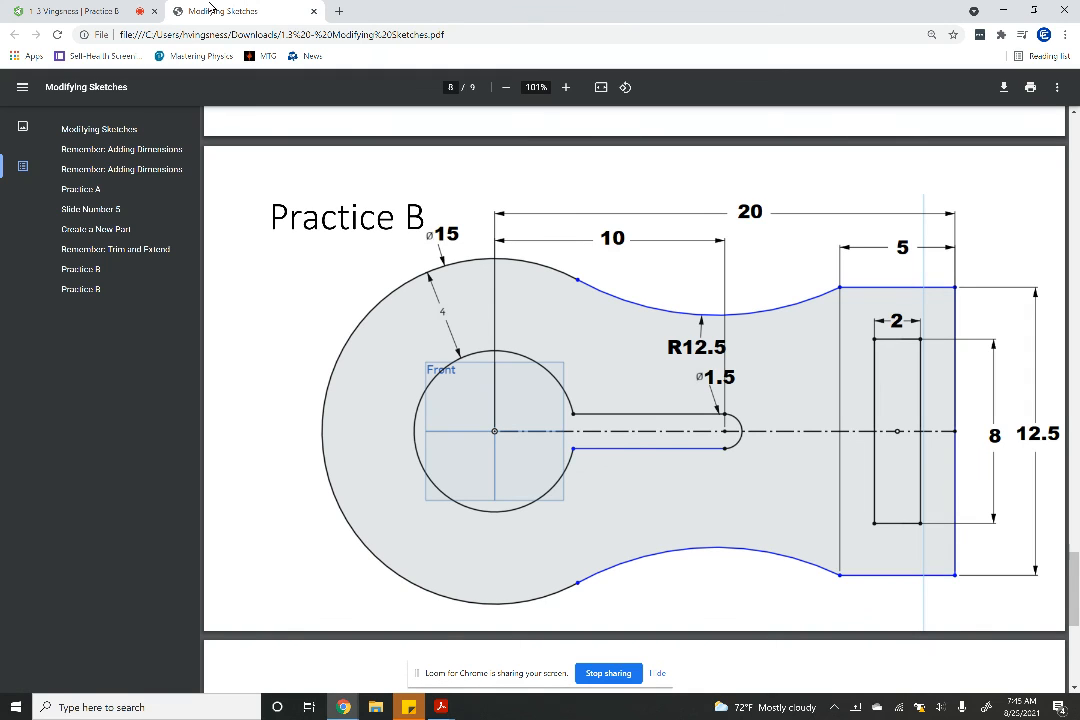
left_click(80, 9)
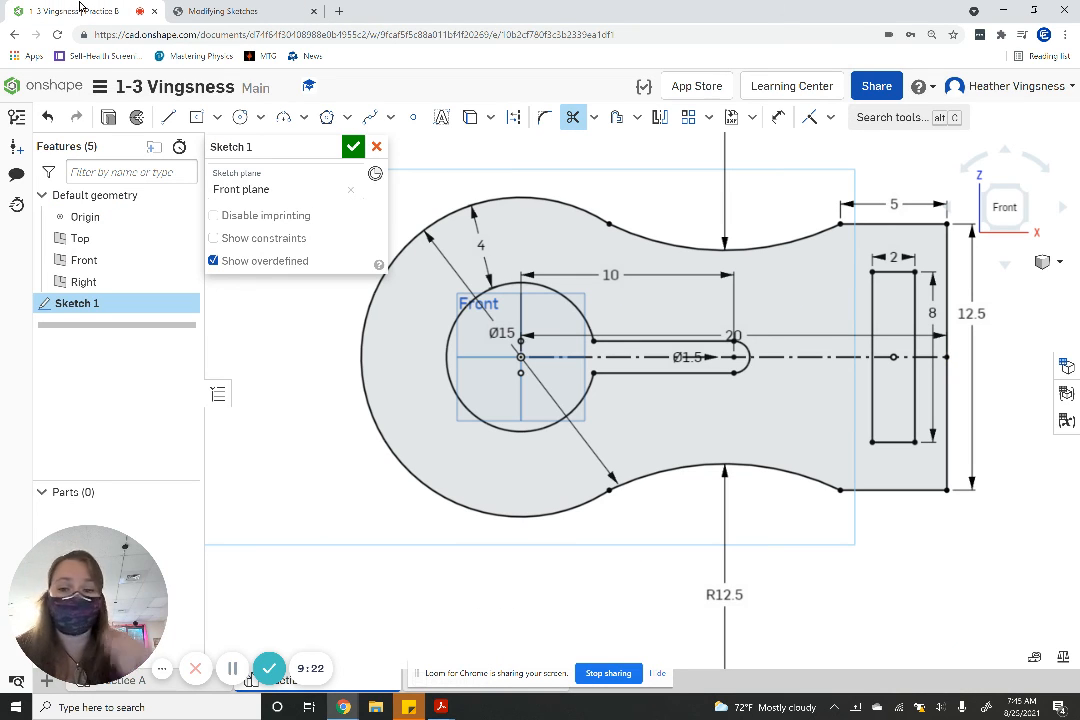